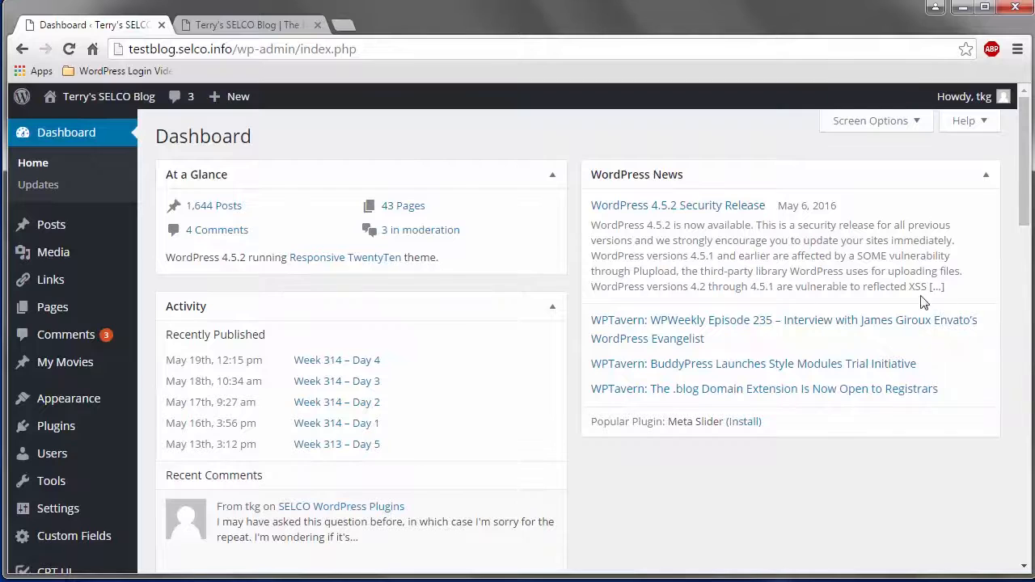
Open the list of all links and hide its Relationship column.
{"action": "mouse_move", "coordinate": [59, 287]}
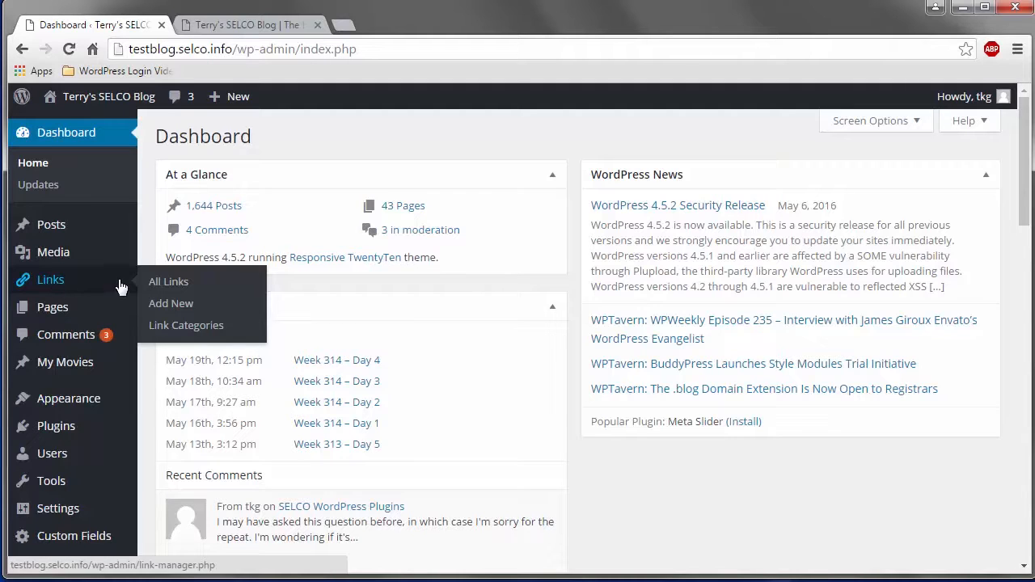
{"action": "left_click", "coordinate": [173, 284]}
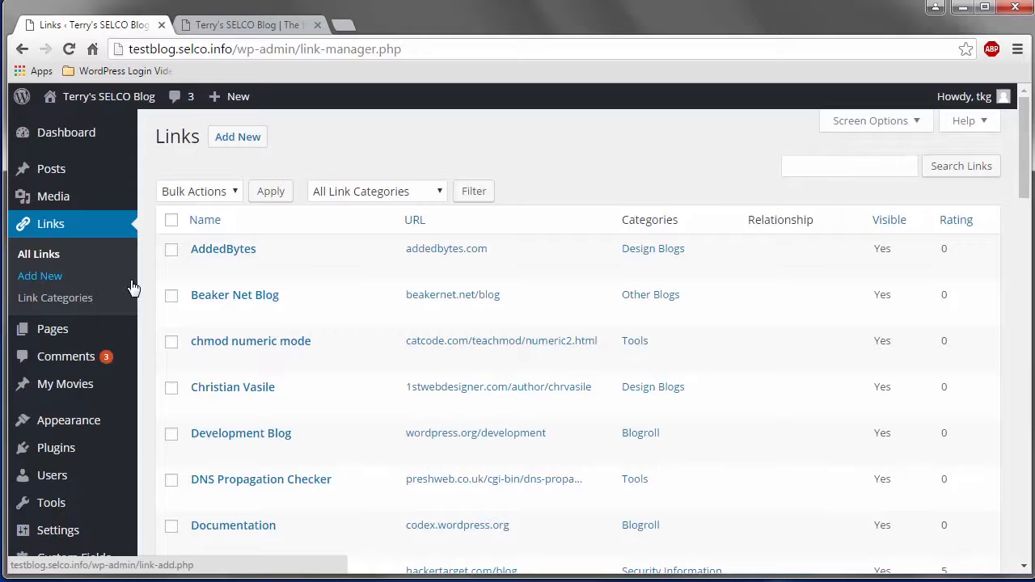
{"action": "left_click", "coordinate": [922, 128]}
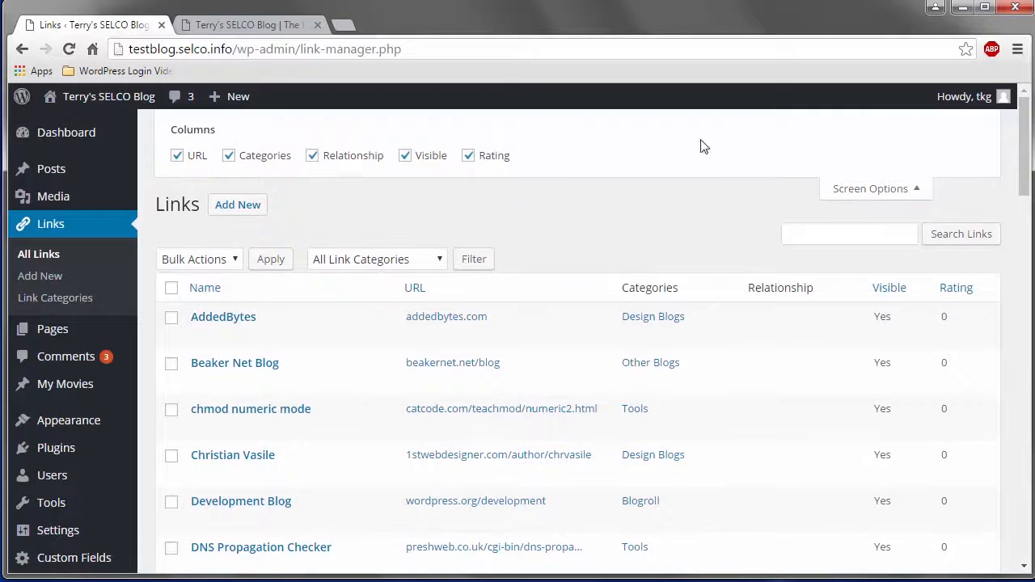
{"action": "left_click", "coordinate": [312, 156]}
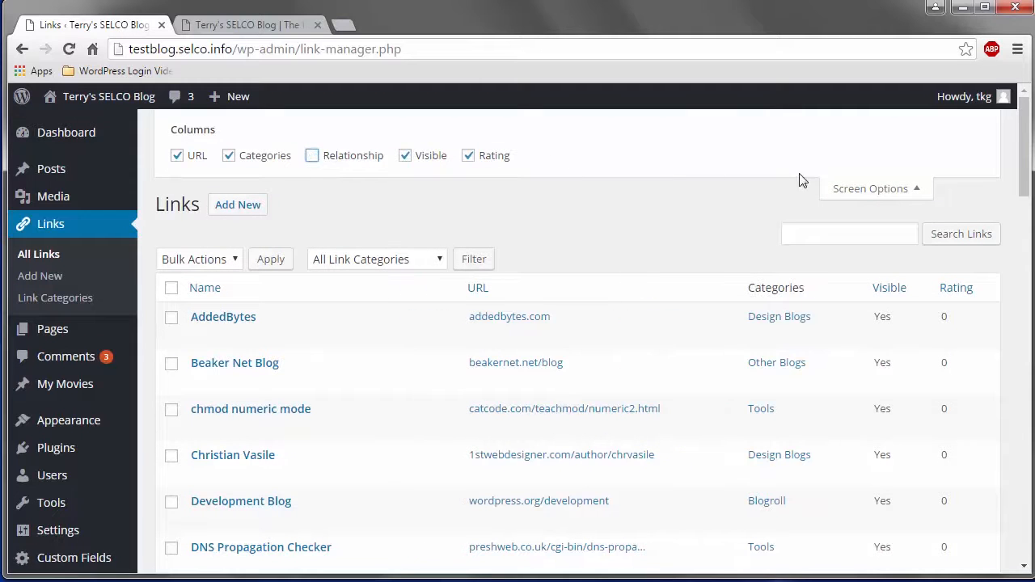
{"action": "left_click", "coordinate": [919, 194]}
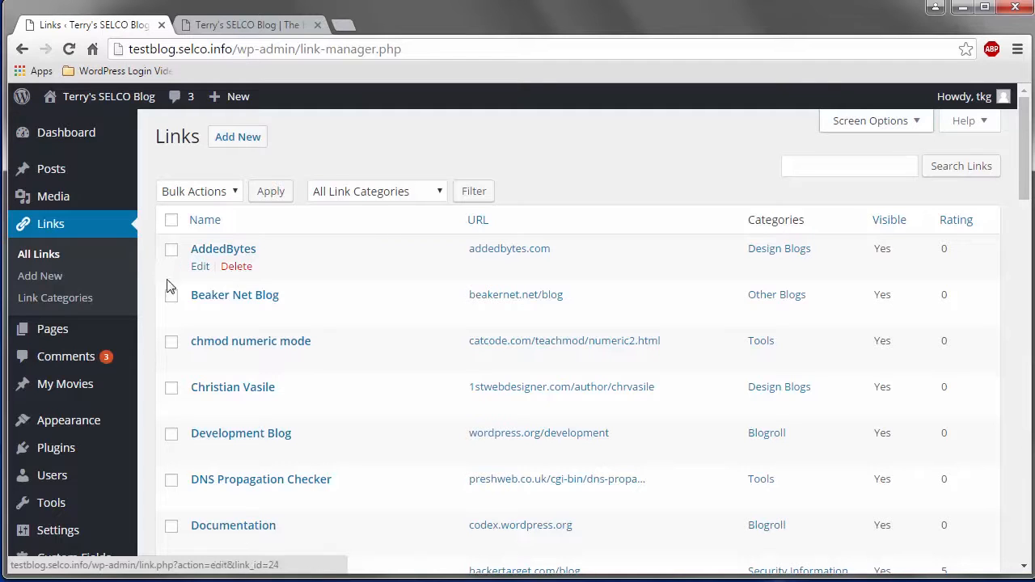
Add a link category named New Category with the description "new category", leaving the slug blank.
{"action": "left_click", "coordinate": [69, 301]}
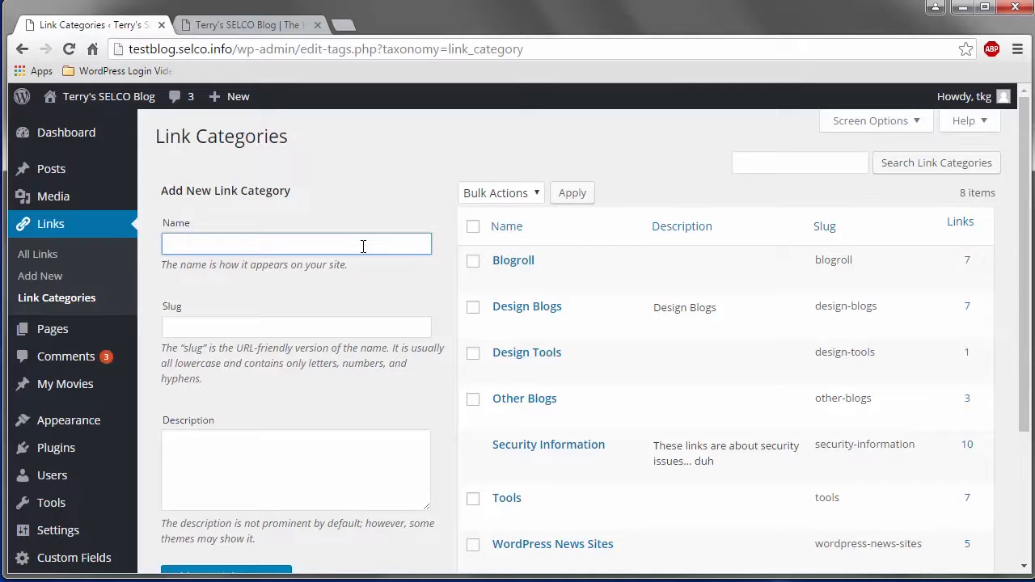
{"action": "type", "text": "New Category"}
{"action": "left_click", "coordinate": [394, 333]}
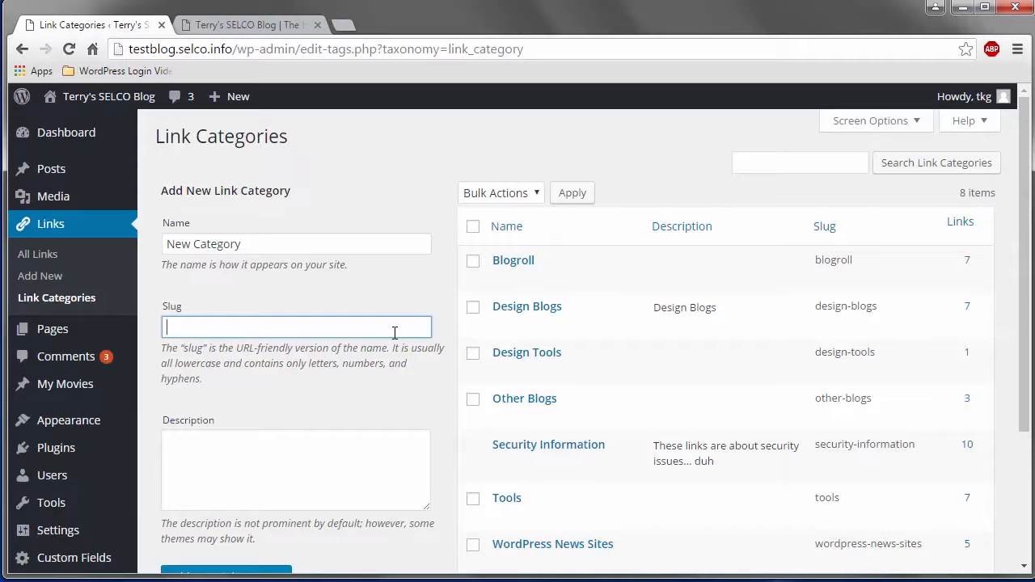
{"action": "left_click", "coordinate": [386, 443]}
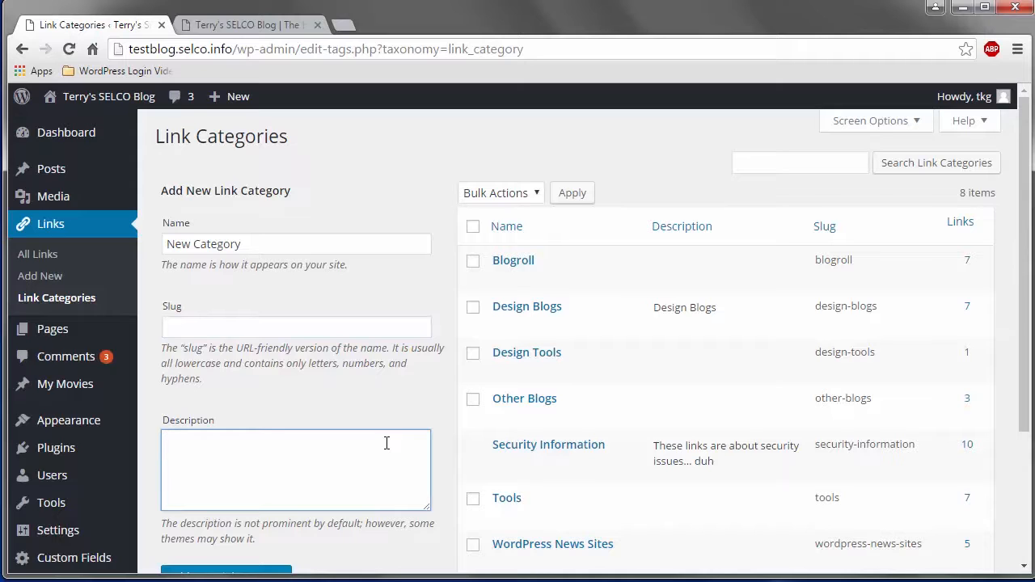
{"action": "type", "text": "new category"}
{"action": "scroll", "coordinate": [307, 522], "scroll_direction": "down", "scroll_amount": 1}
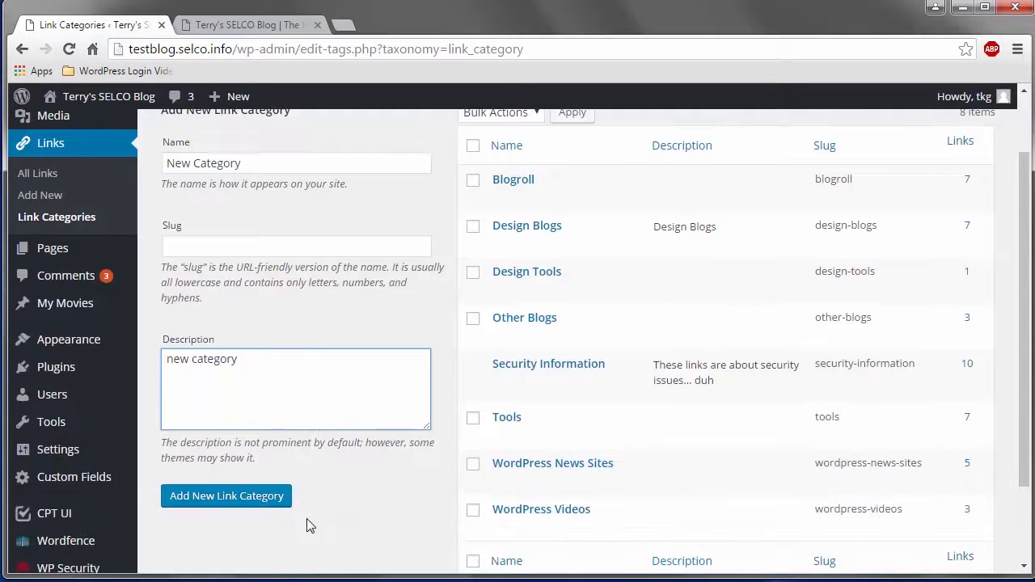
{"action": "left_click", "coordinate": [256, 506]}
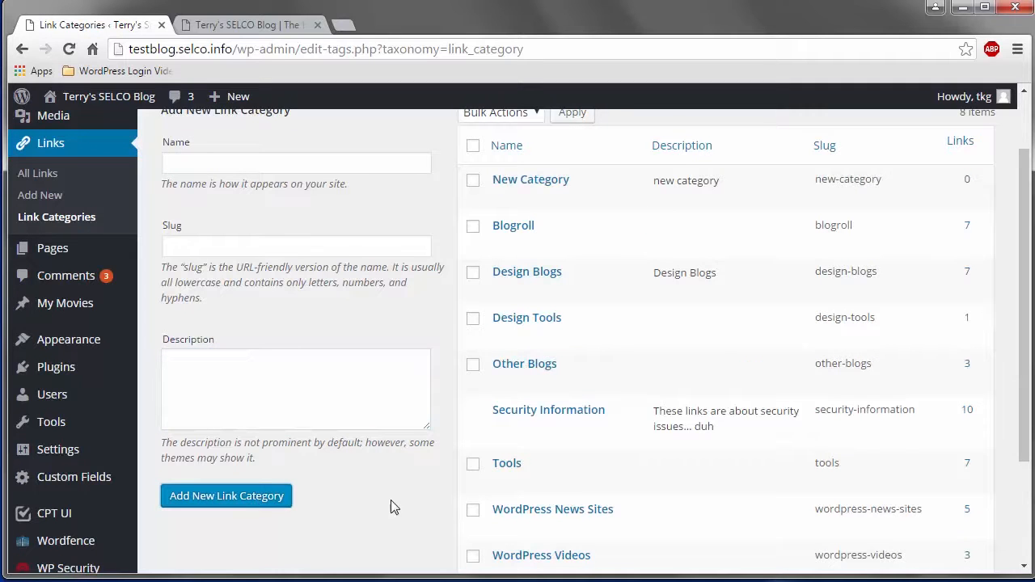
{"action": "scroll", "coordinate": [1024, 192], "scroll_direction": "up", "scroll_amount": 1}
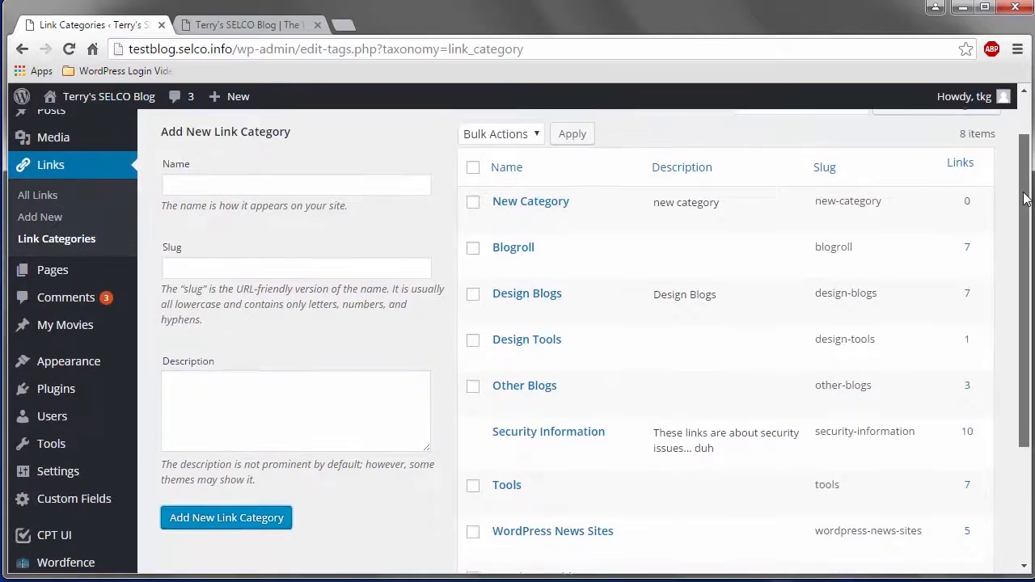
View the quick edit fields of New Category, then its full edit form, and return to the link categories without changes.
{"action": "mouse_move", "coordinate": [523, 271]}
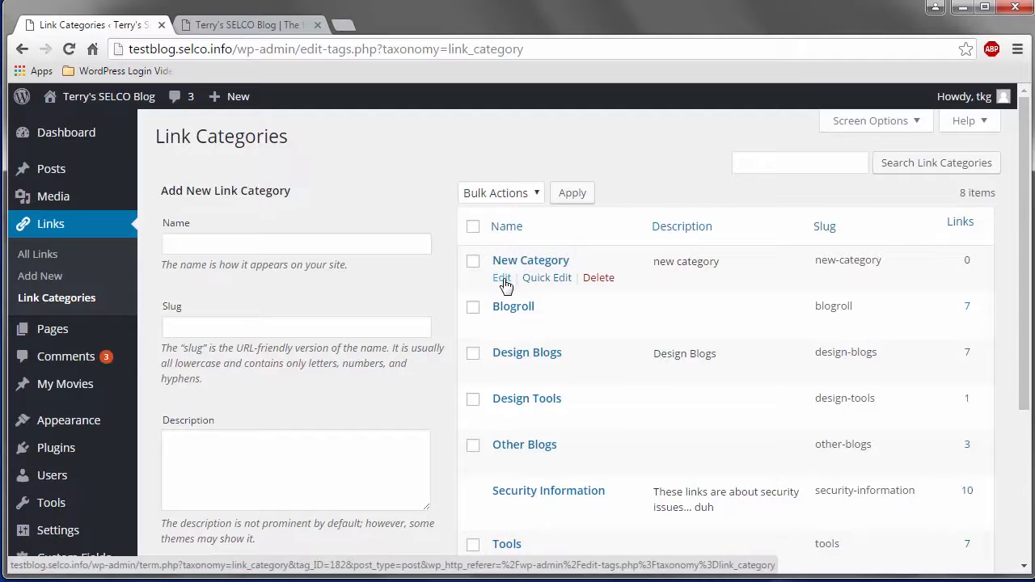
{"action": "left_click", "coordinate": [544, 278]}
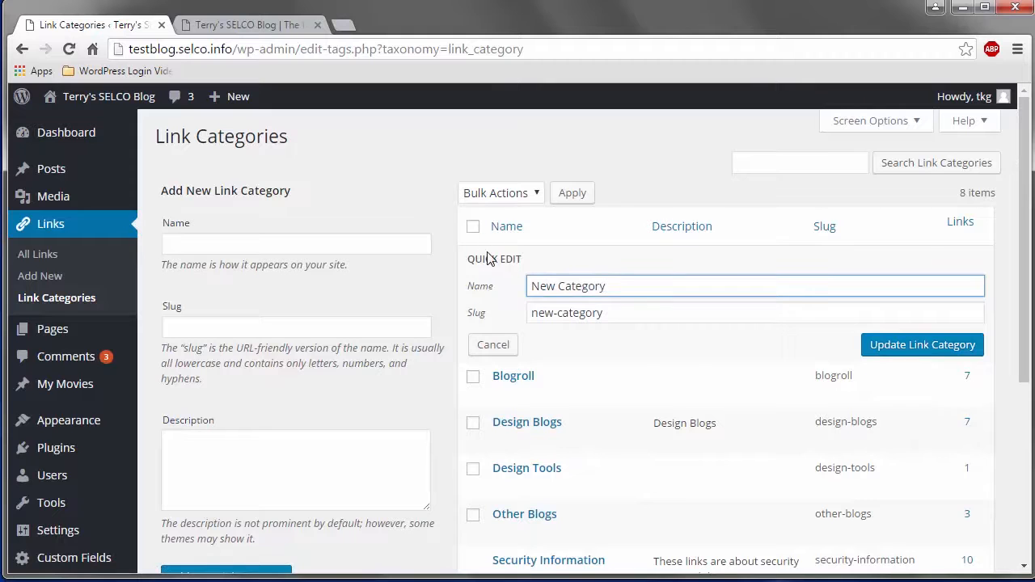
{"action": "left_click", "coordinate": [503, 345]}
{"action": "left_click", "coordinate": [503, 279]}
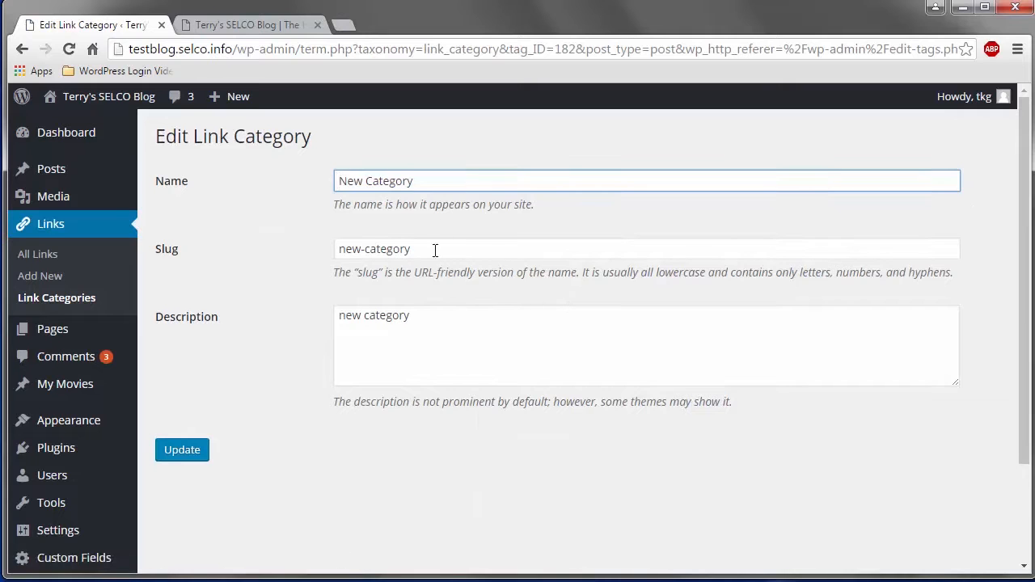
{"action": "left_click", "coordinate": [22, 50]}
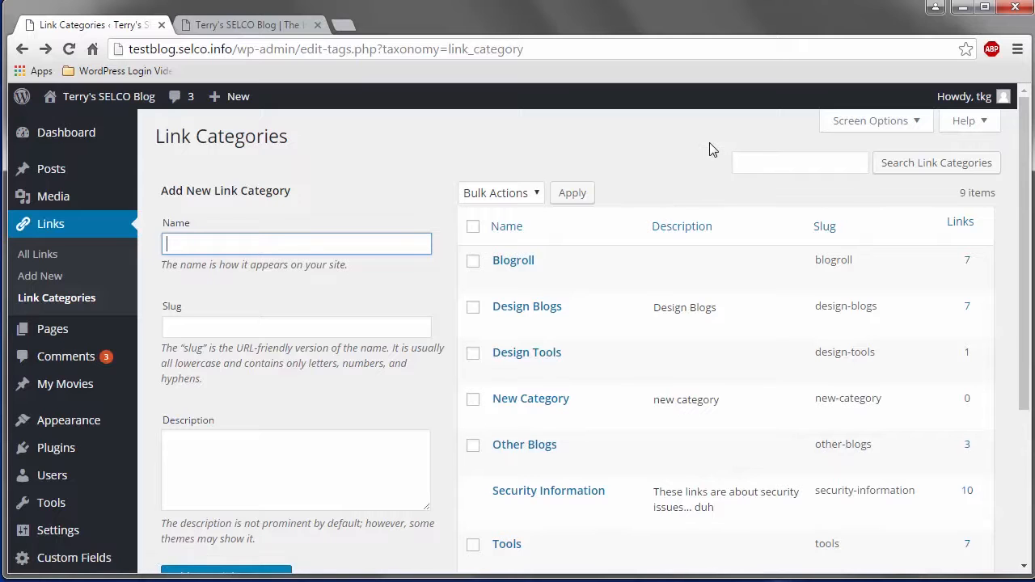
Delete the link category New Category and reload the link categories page.
{"action": "mouse_move", "coordinate": [552, 427]}
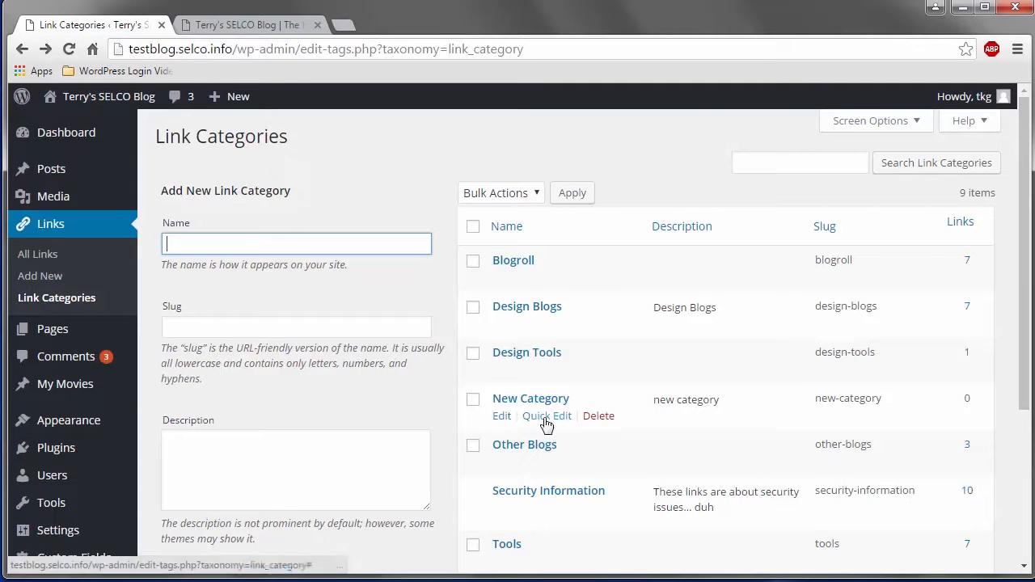
{"action": "left_click", "coordinate": [600, 424]}
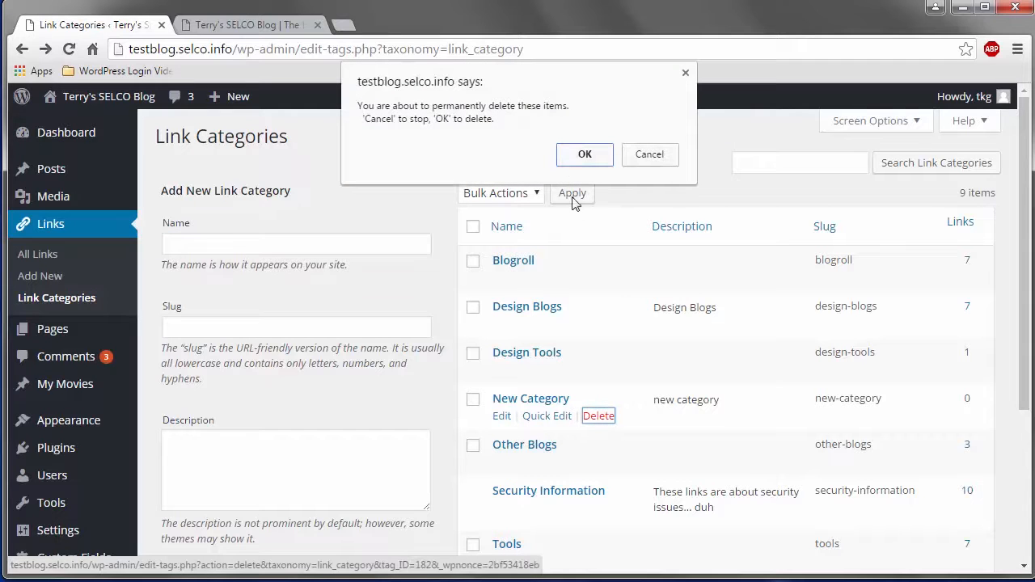
{"action": "left_click", "coordinate": [582, 158]}
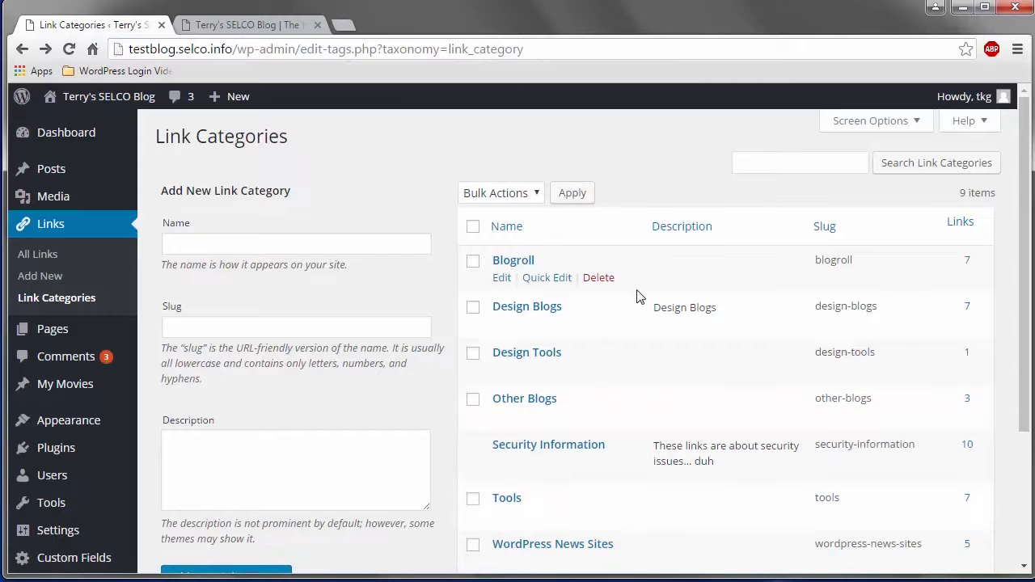
{"action": "left_click", "coordinate": [70, 50]}
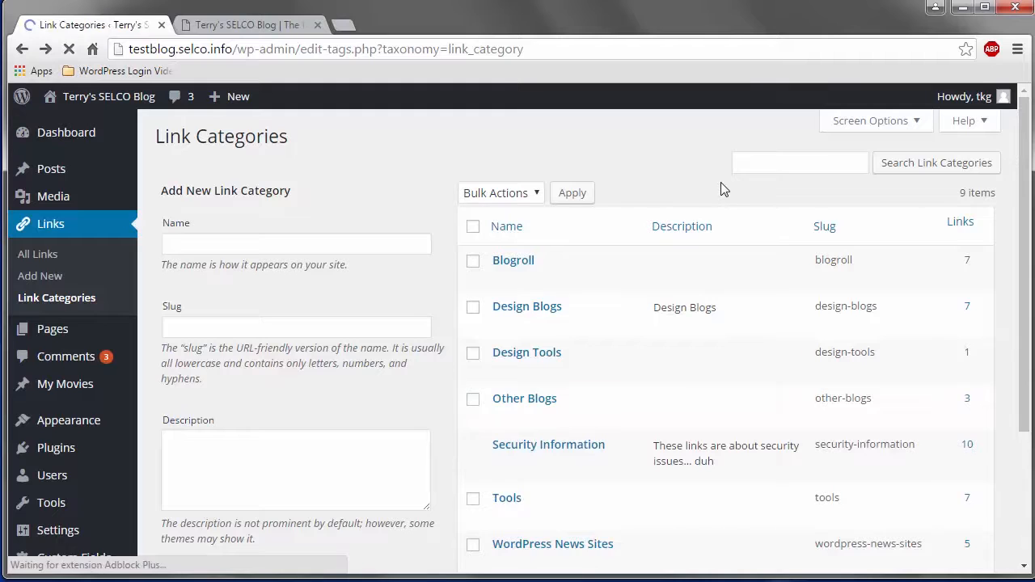
{"action": "scroll", "coordinate": [693, 220], "scroll_direction": "down", "scroll_amount": 2}
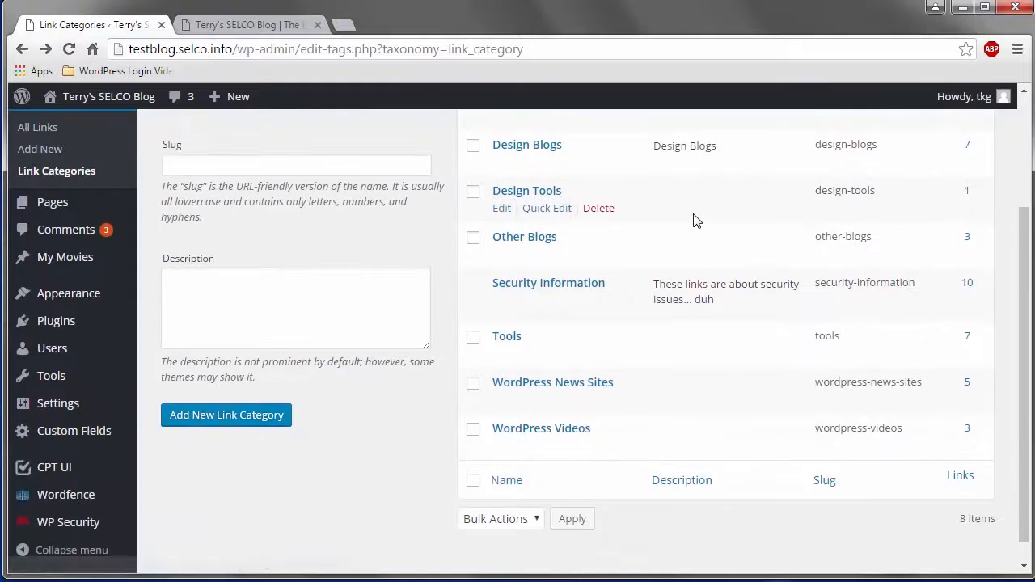
Select the Blogroll category, view the available bulk actions, and clear the selection.
{"action": "scroll", "coordinate": [692, 221], "scroll_direction": "up", "scroll_amount": 1}
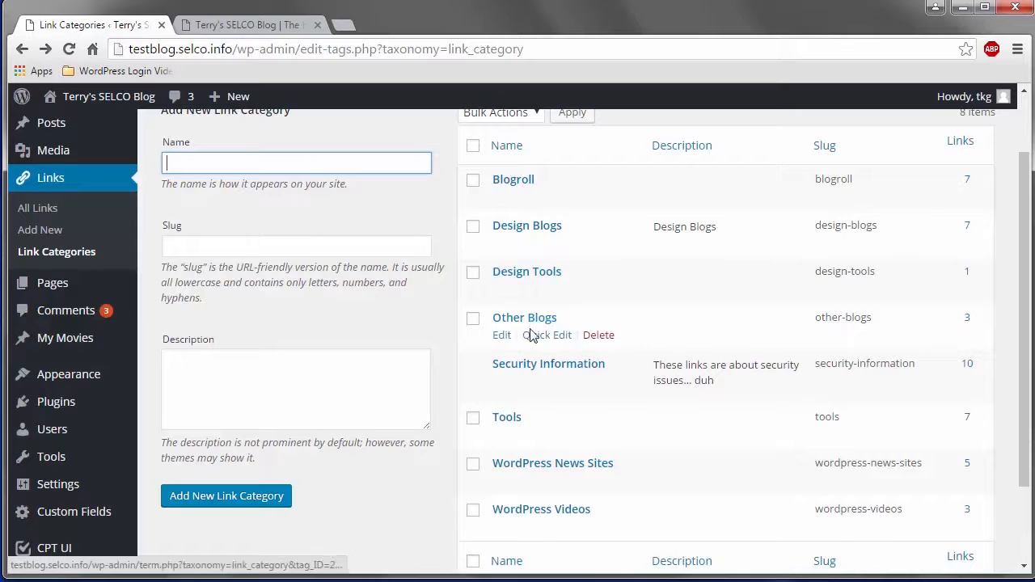
{"action": "scroll", "coordinate": [477, 459], "scroll_direction": "up", "scroll_amount": 2}
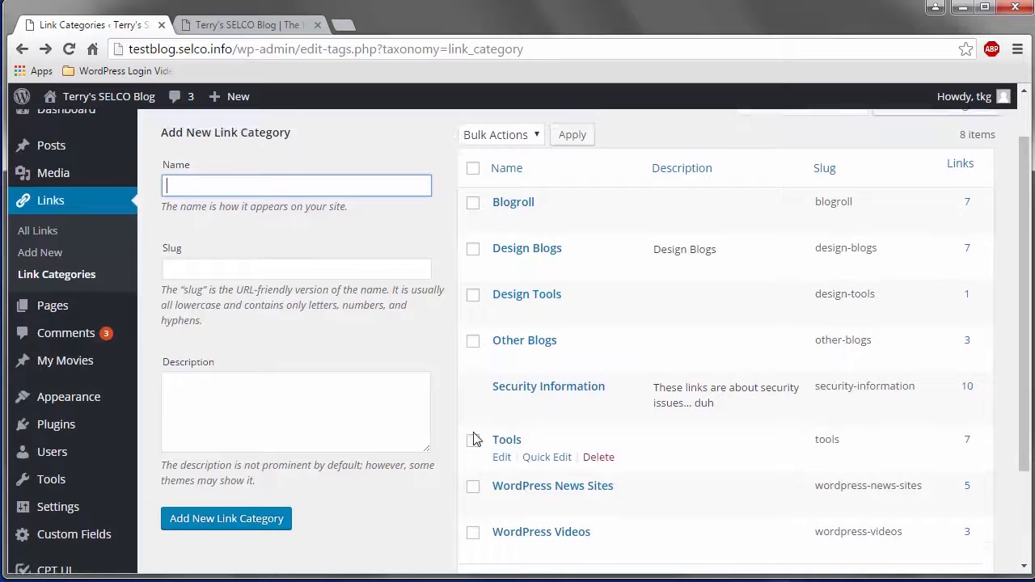
{"action": "left_click", "coordinate": [475, 264]}
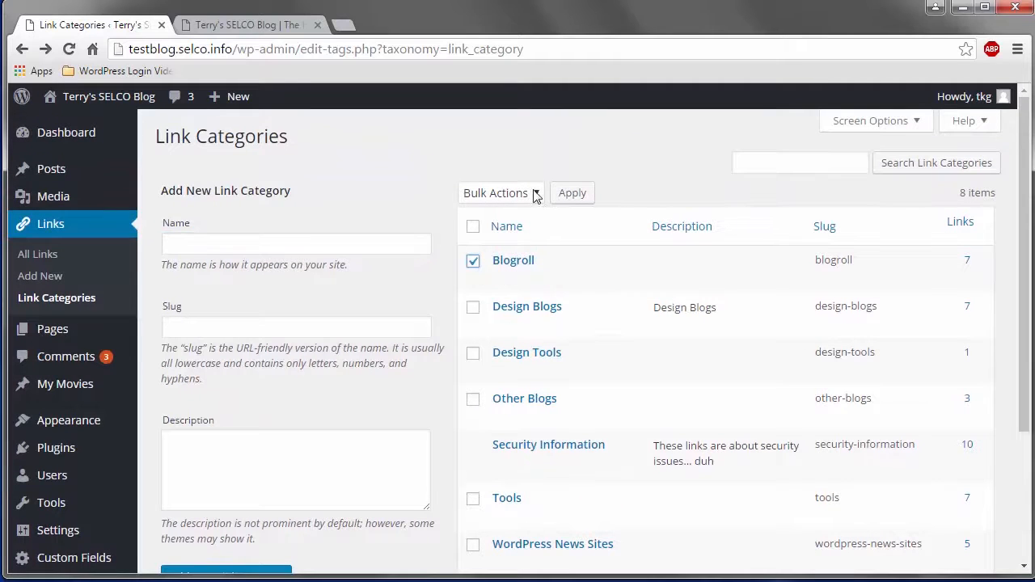
{"action": "left_click", "coordinate": [536, 193]}
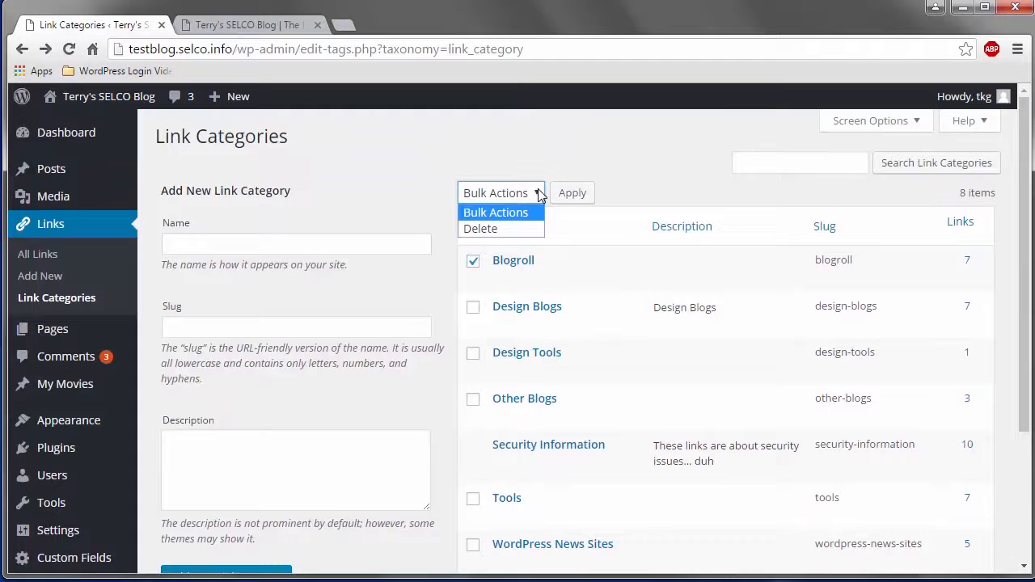
{"action": "left_click", "coordinate": [473, 262]}
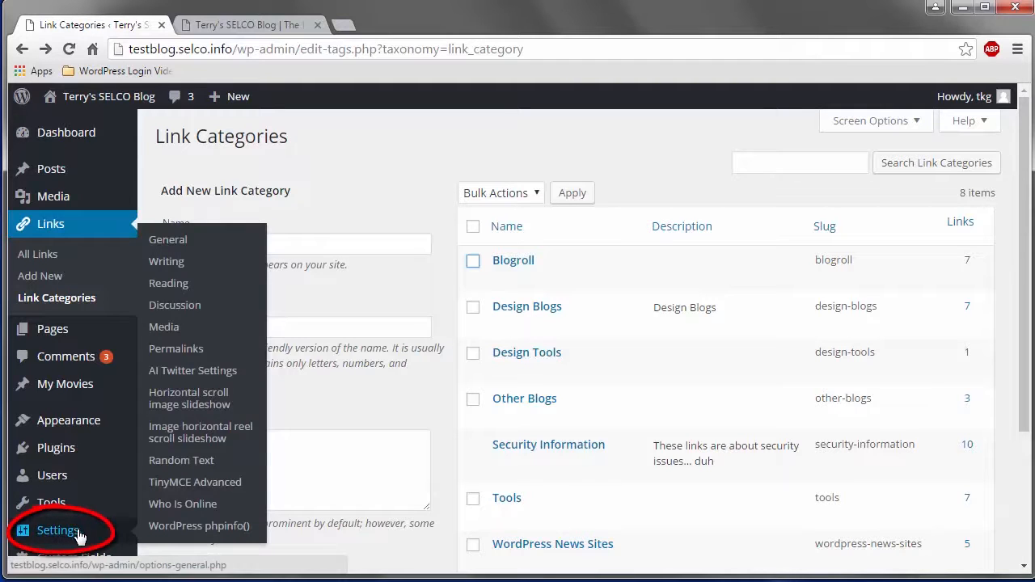
Open the Writing settings and view the choices for the default link category without changing it.
{"action": "mouse_move", "coordinate": [86, 538]}
{"action": "left_click", "coordinate": [193, 273]}
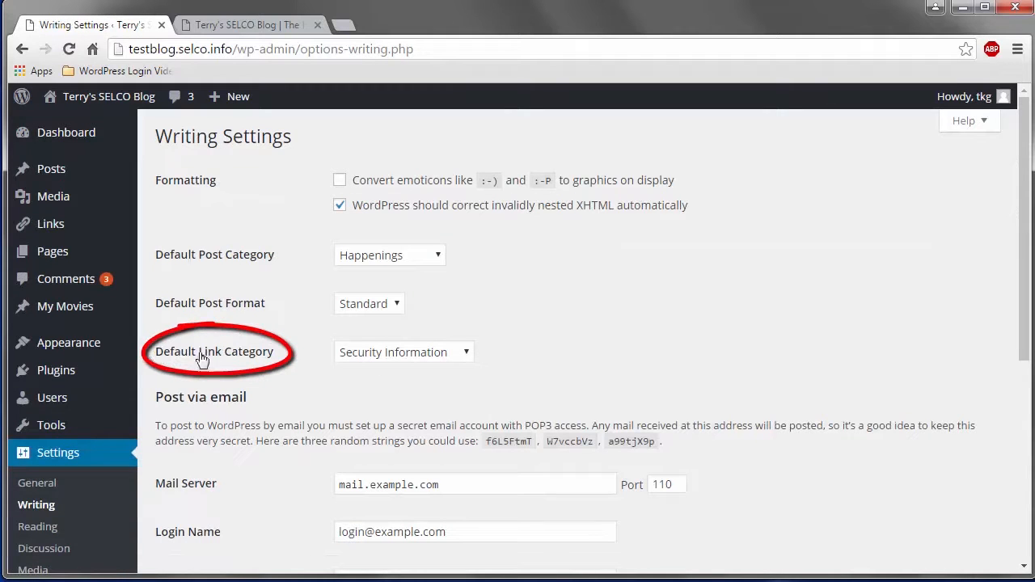
{"action": "left_click", "coordinate": [468, 356]}
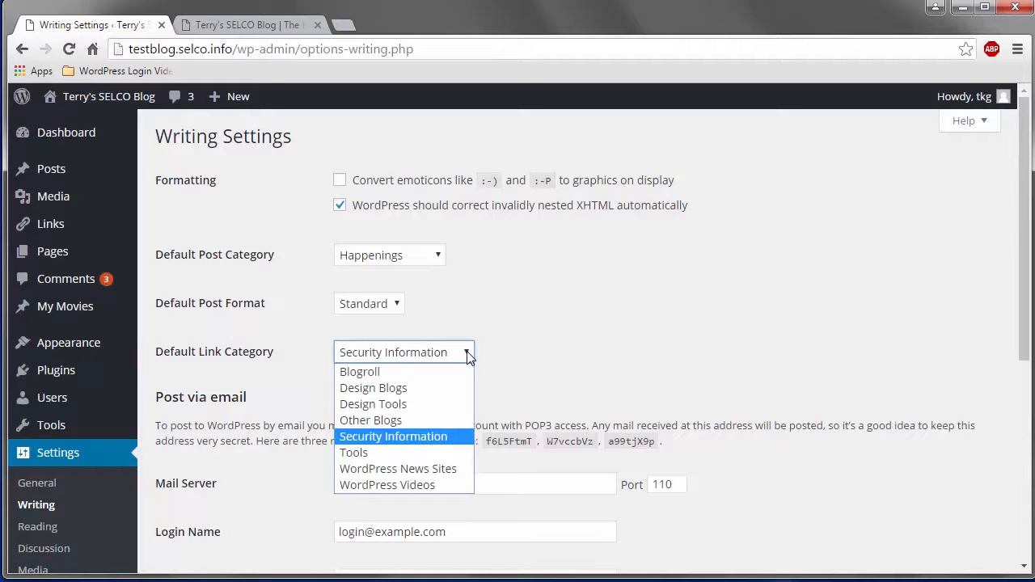
{"action": "left_click", "coordinate": [554, 352]}
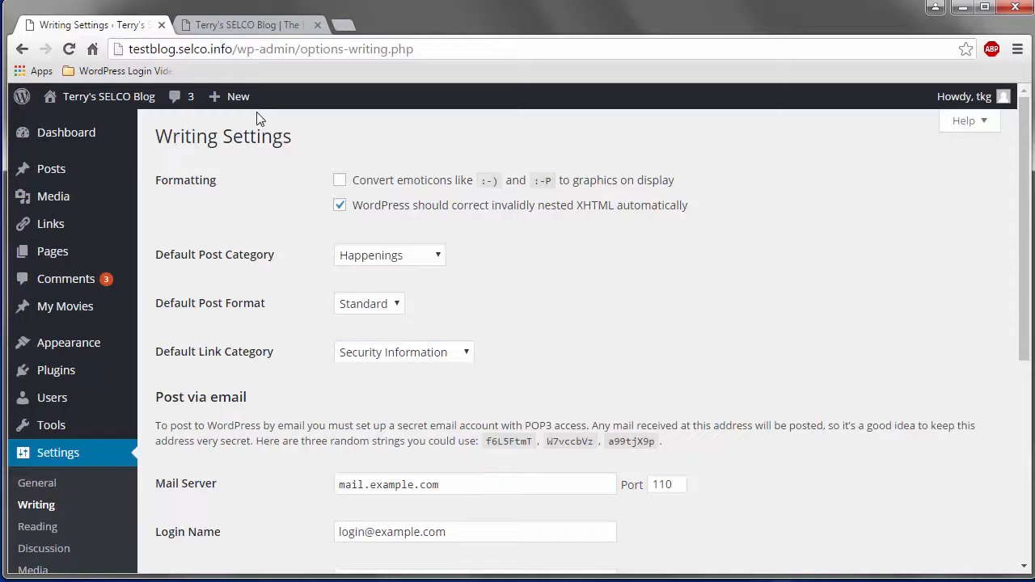
Return to the list of all links, start a new link, and view the form's available categories.
{"action": "mouse_move", "coordinate": [235, 100]}
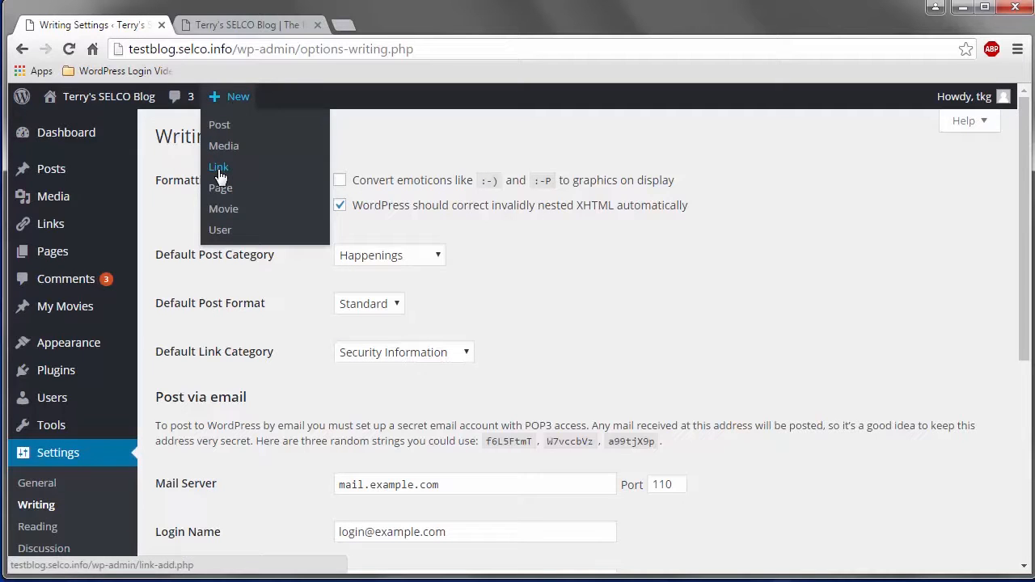
{"action": "mouse_move", "coordinate": [41, 220]}
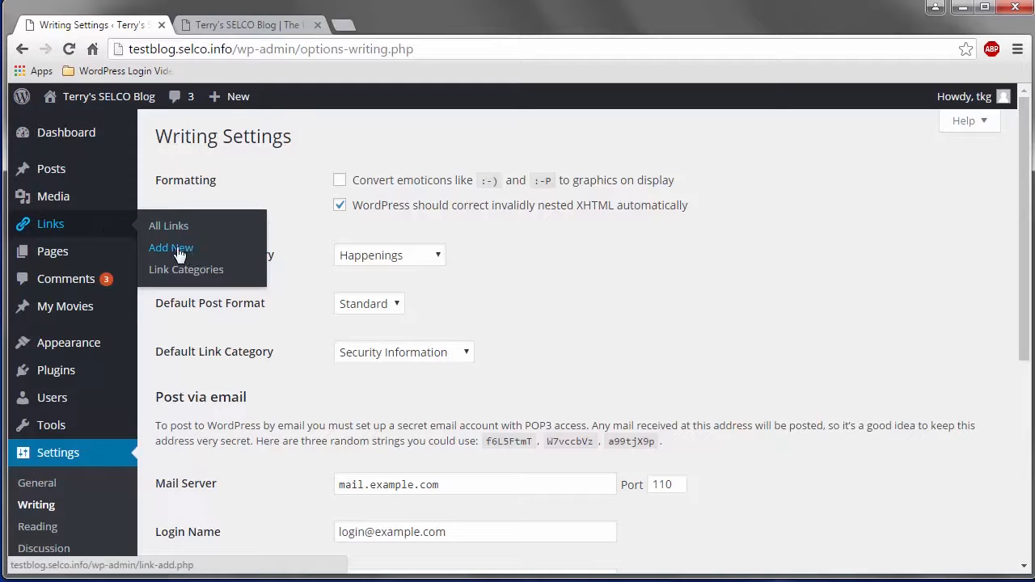
{"action": "left_click", "coordinate": [48, 232]}
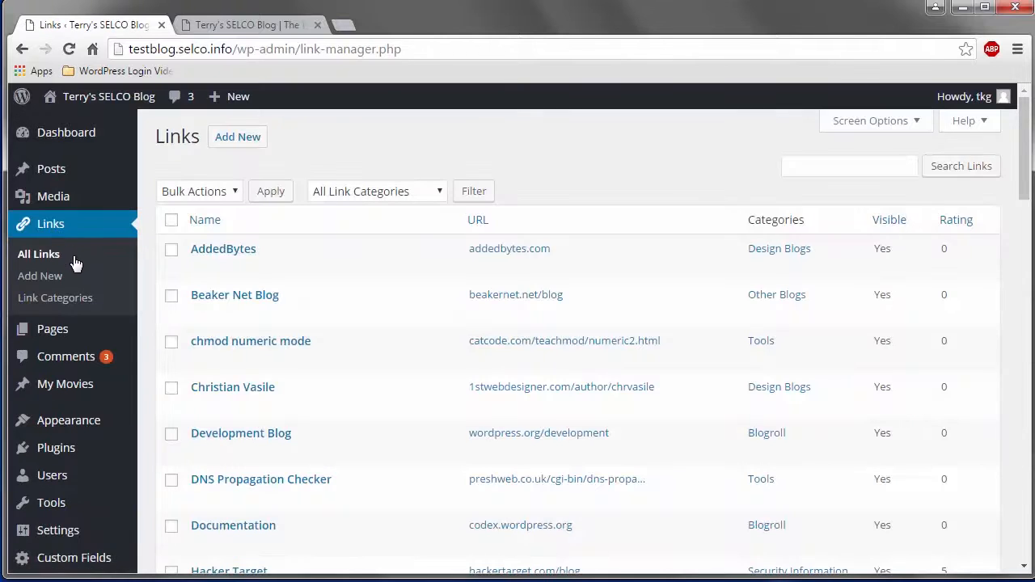
{"action": "left_click", "coordinate": [253, 144]}
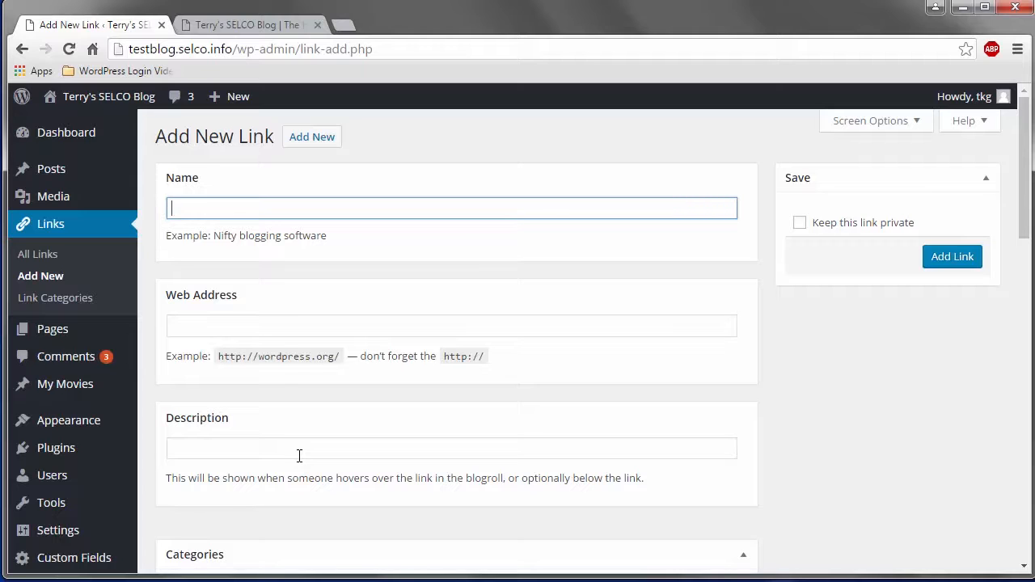
{"action": "scroll", "coordinate": [298, 456], "scroll_direction": "down", "scroll_amount": 3}
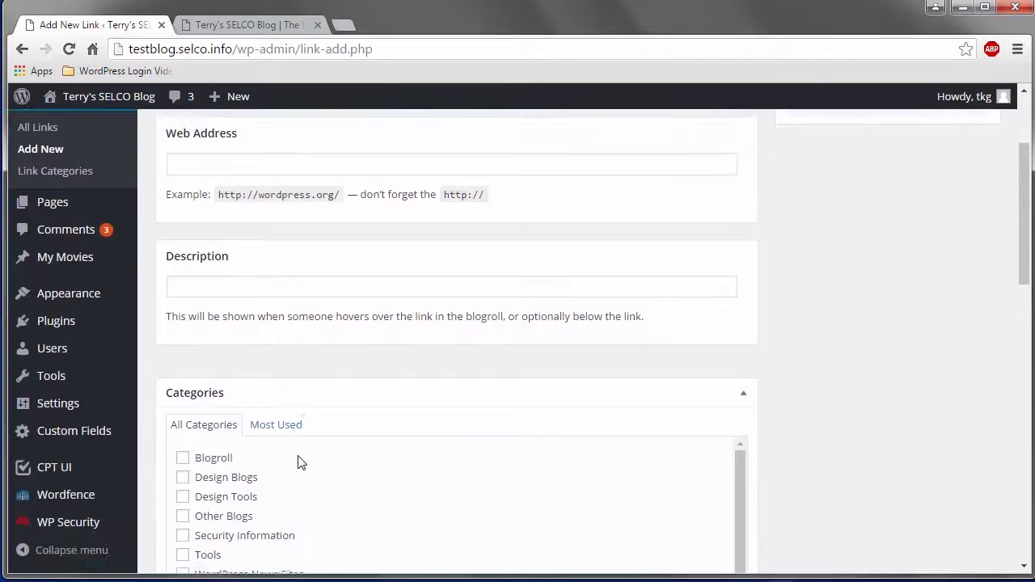
{"action": "scroll", "coordinate": [822, 427], "scroll_direction": "down", "scroll_amount": 3}
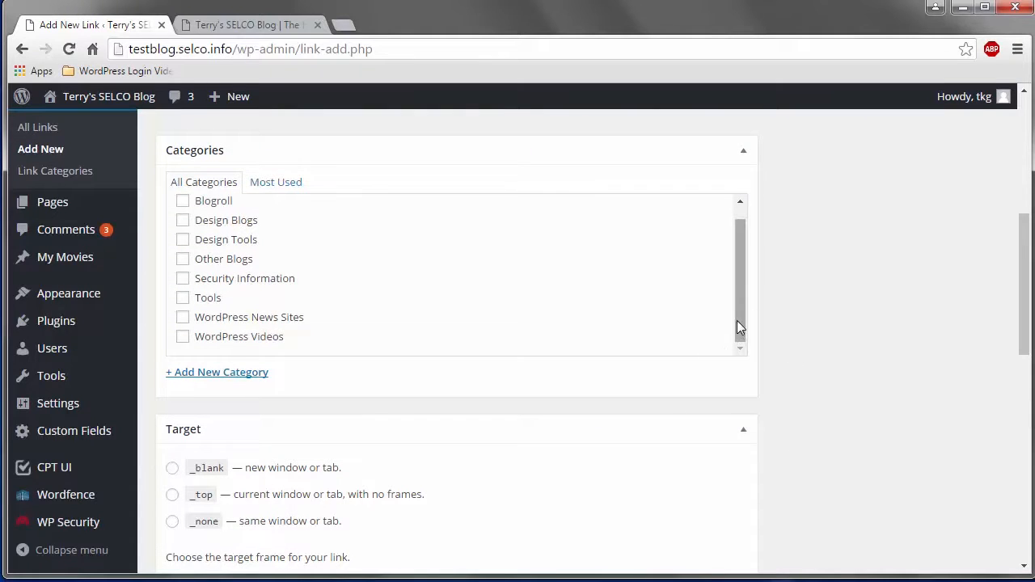
{"action": "left_click_drag", "start_coordinate": [737, 321], "coordinate": [738, 299]}
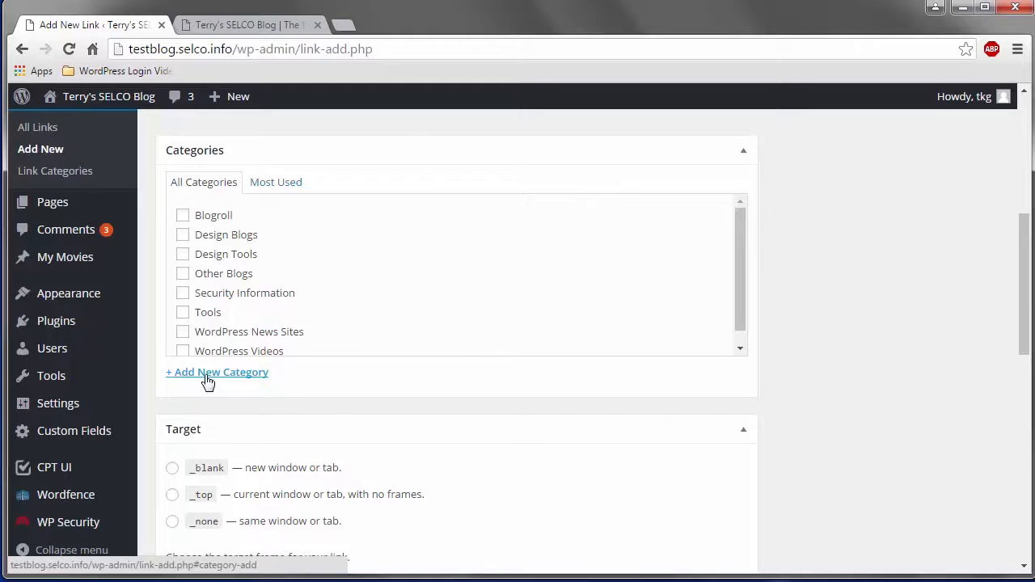
Review the target and remaining options of the new link form, and collapse the Link Relationship (XFN) and Advanced boxes.
{"action": "scroll", "coordinate": [423, 444], "scroll_direction": "down", "scroll_amount": 2}
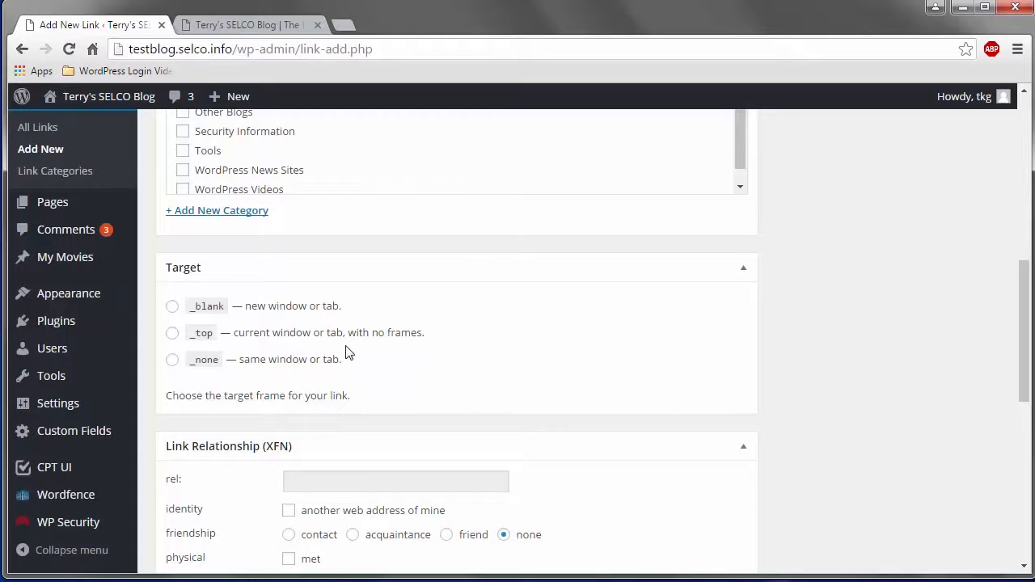
{"action": "scroll", "coordinate": [348, 349], "scroll_direction": "down", "scroll_amount": 3}
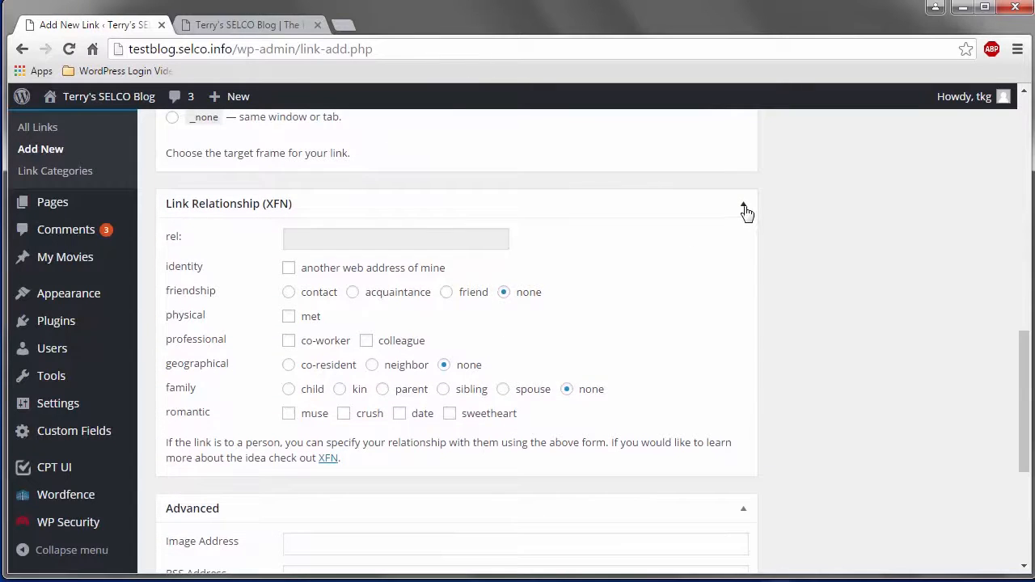
{"action": "left_click", "coordinate": [743, 205]}
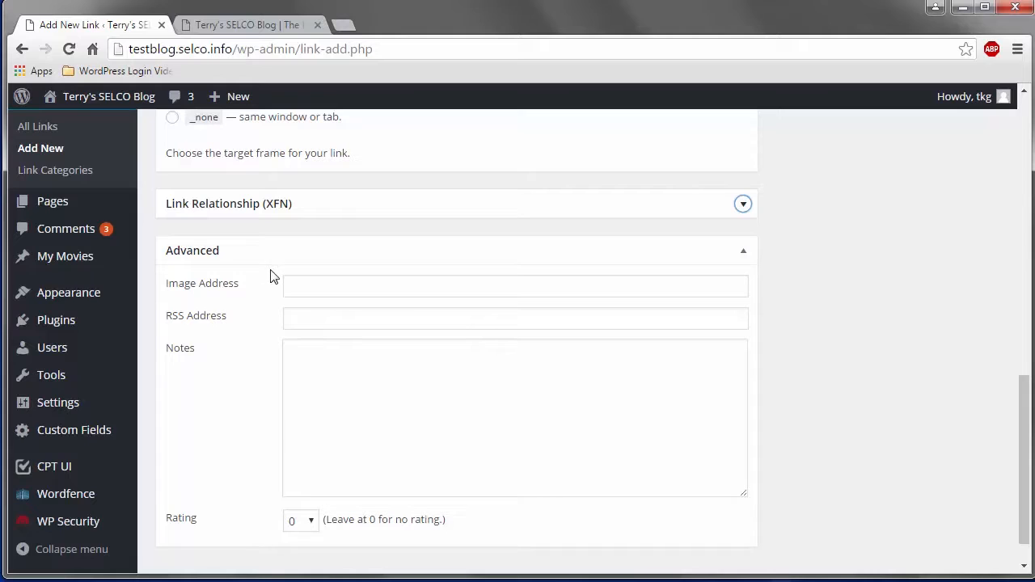
{"action": "left_click", "coordinate": [744, 254]}
{"action": "scroll", "coordinate": [887, 315], "scroll_direction": "up", "scroll_amount": 3}
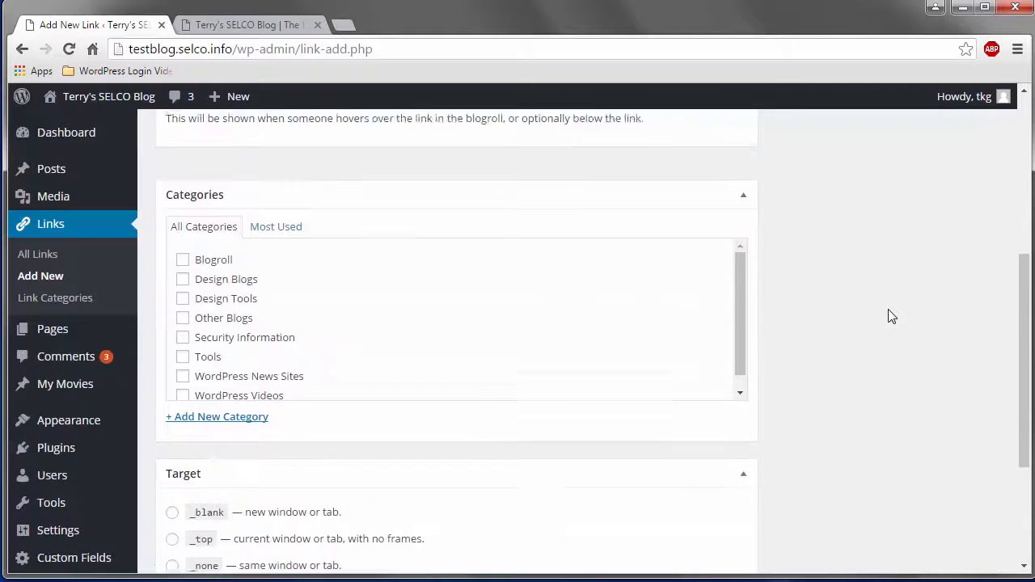
{"action": "scroll", "coordinate": [892, 316], "scroll_direction": "down", "scroll_amount": 3}
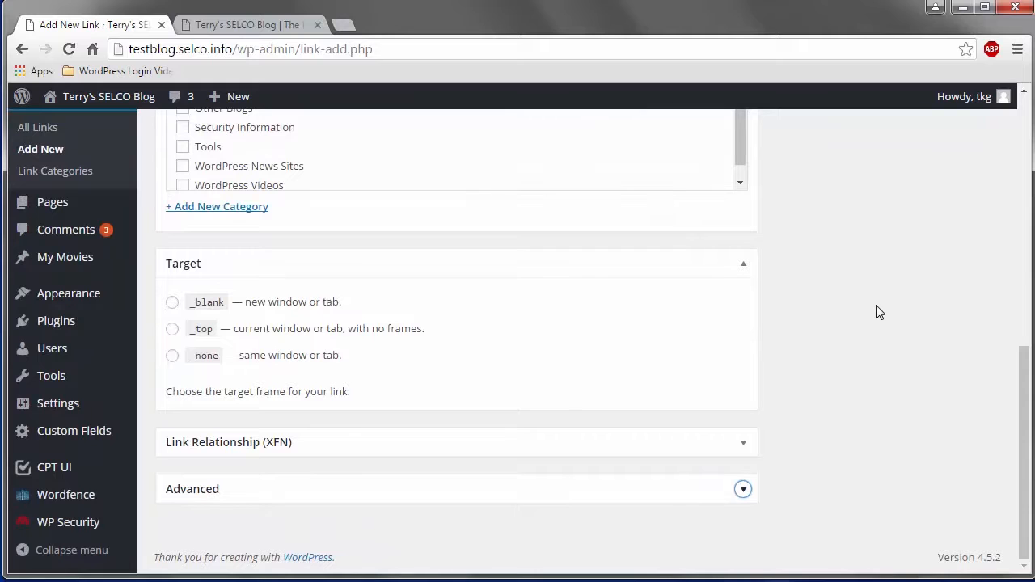
{"action": "scroll", "coordinate": [879, 308], "scroll_direction": "up", "scroll_amount": 7}
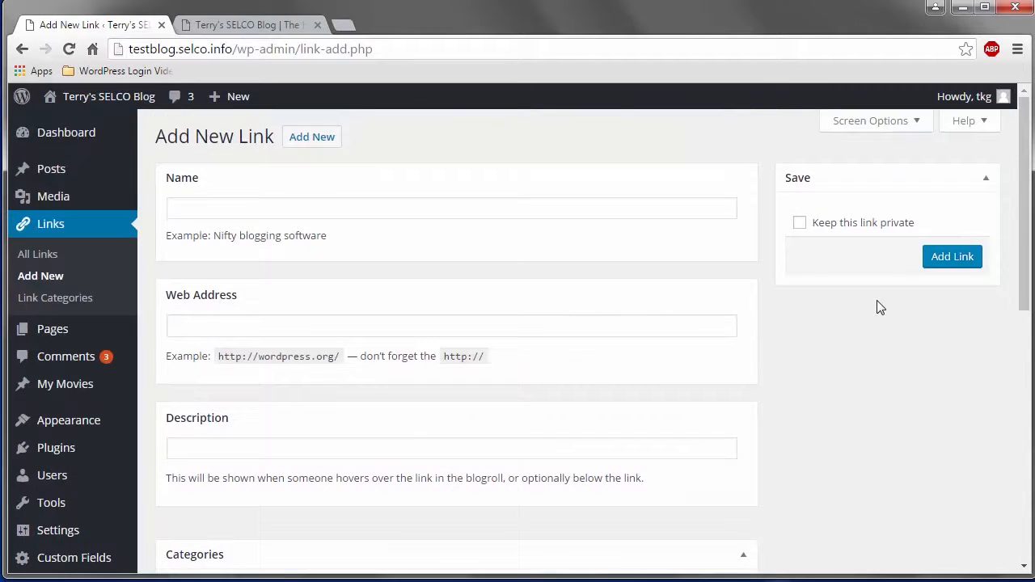
Hide the Link Relationship (XFN) and Advanced boxes from the new link form through its screen options.
{"action": "left_click", "coordinate": [918, 126]}
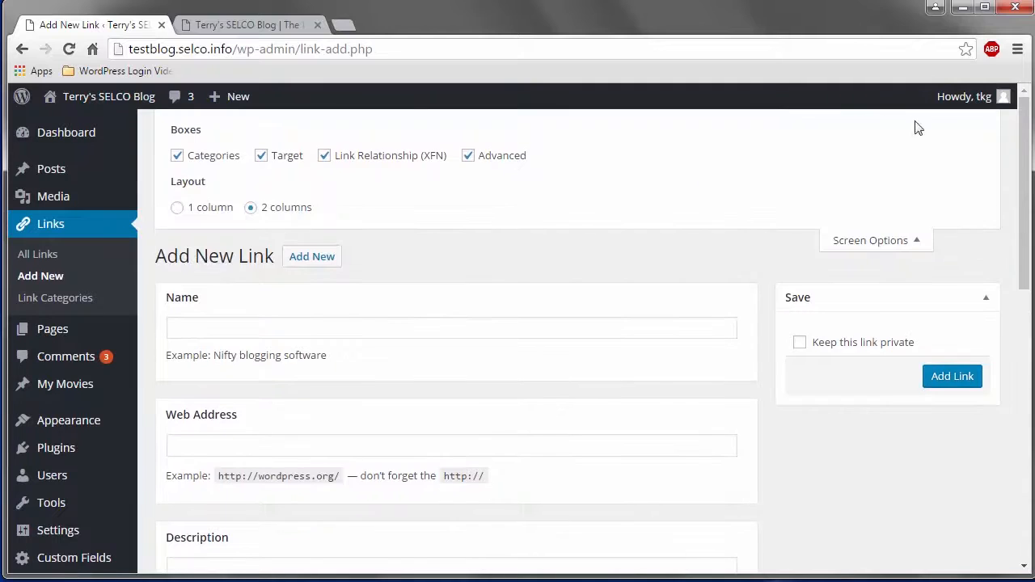
{"action": "left_click", "coordinate": [337, 161]}
{"action": "left_click", "coordinate": [468, 157]}
{"action": "left_click", "coordinate": [919, 245]}
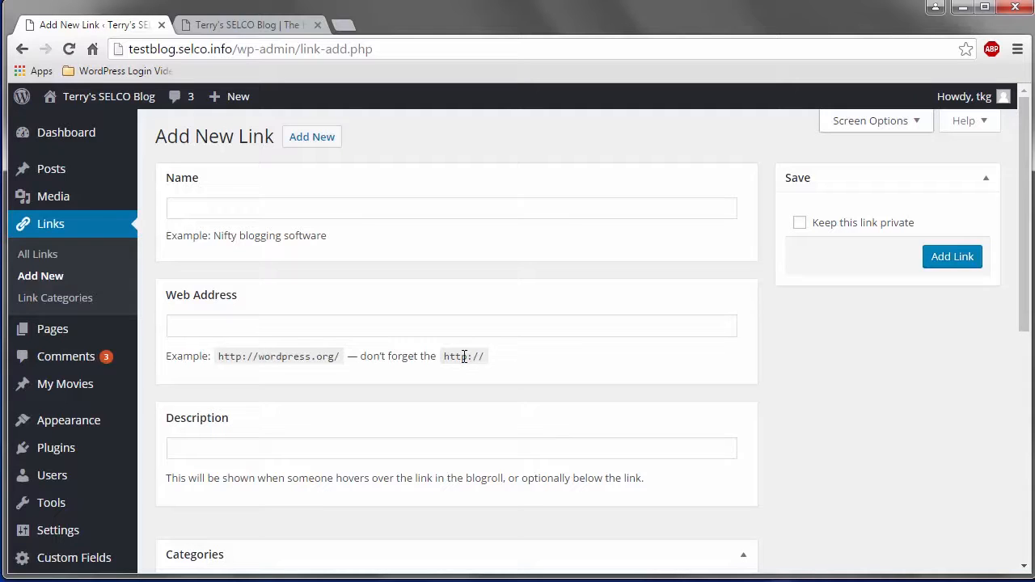
Examine the Security Information links in the sidebar of the blog's front page and return to the new link form.
{"action": "left_click", "coordinate": [243, 26]}
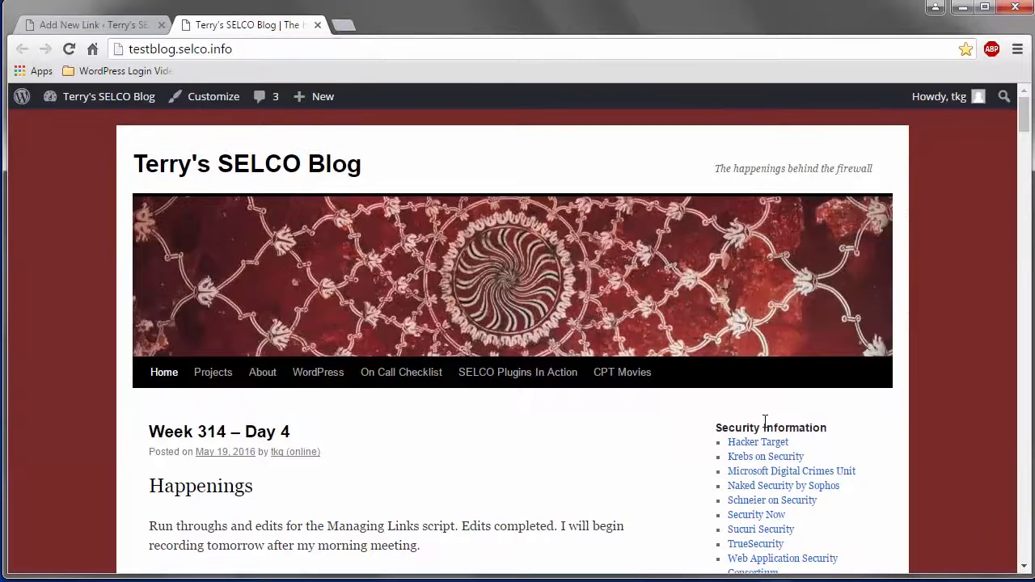
{"action": "scroll", "coordinate": [826, 448], "scroll_direction": "down", "scroll_amount": 1}
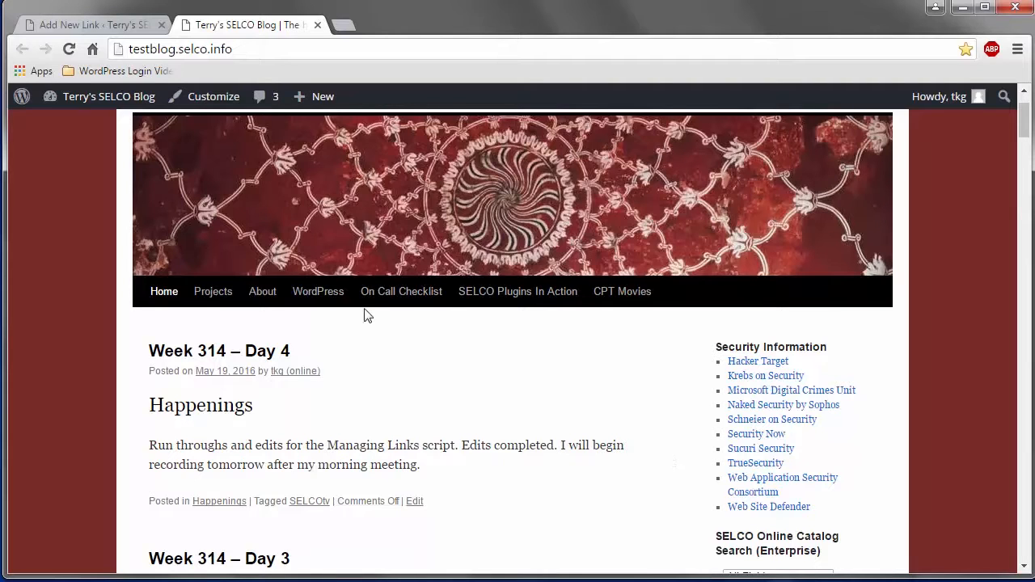
{"action": "left_click", "coordinate": [91, 28]}
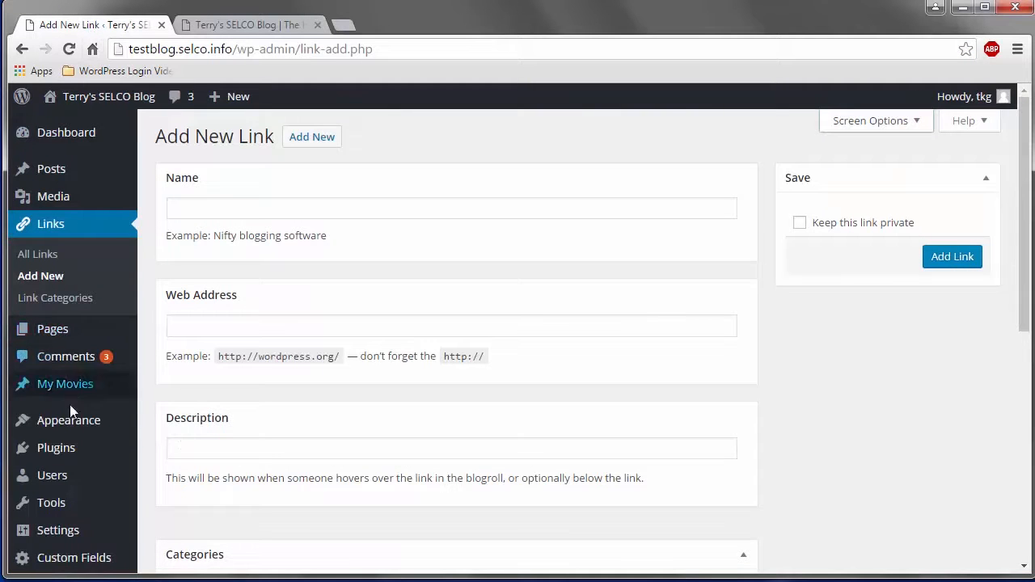
Open the Widgets page and view the widget areas where the available Links widget can be placed, without adding it.
{"action": "mouse_move", "coordinate": [73, 425]}
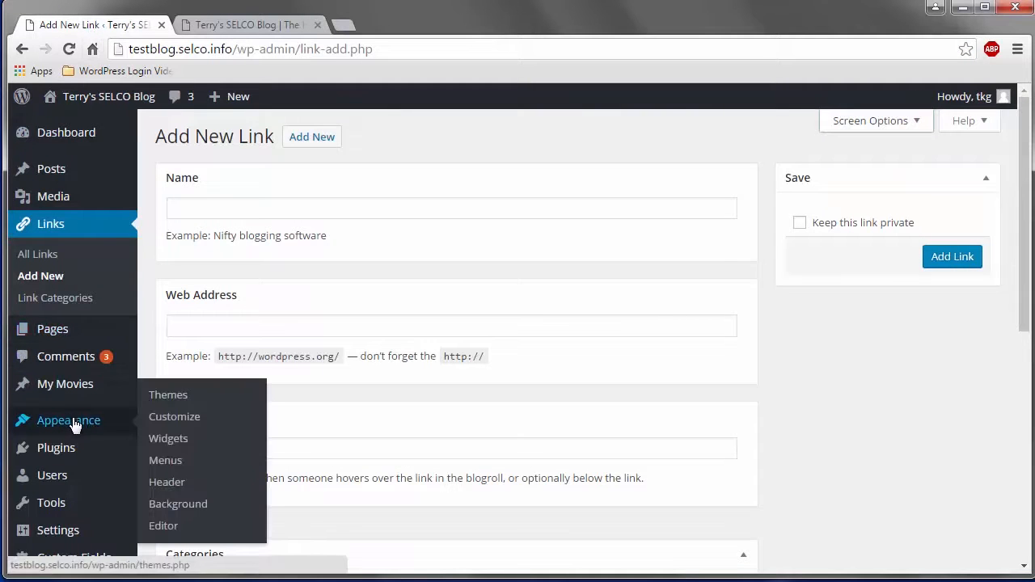
{"action": "left_click", "coordinate": [167, 438]}
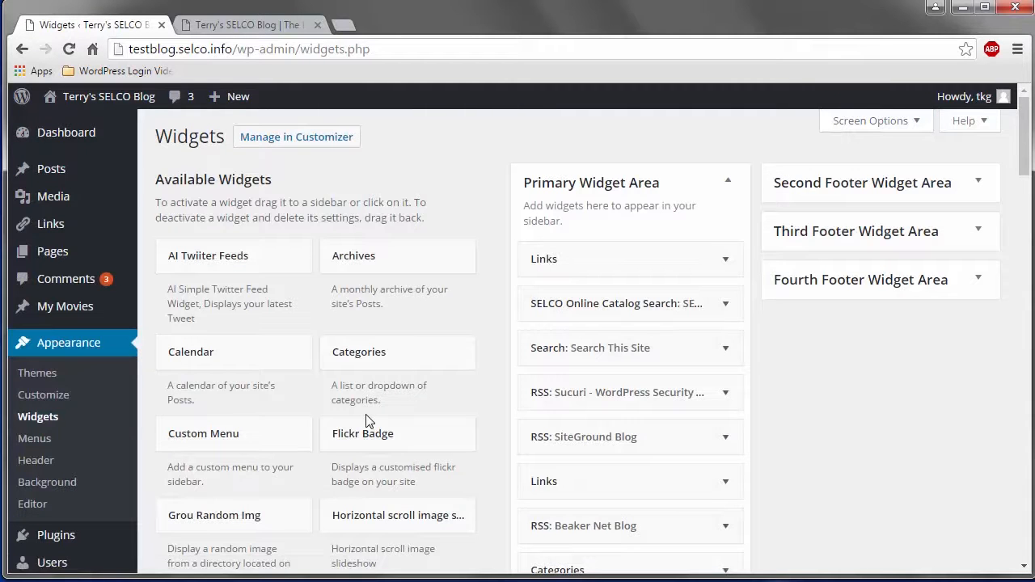
{"action": "scroll", "coordinate": [377, 429], "scroll_direction": "down", "scroll_amount": 1}
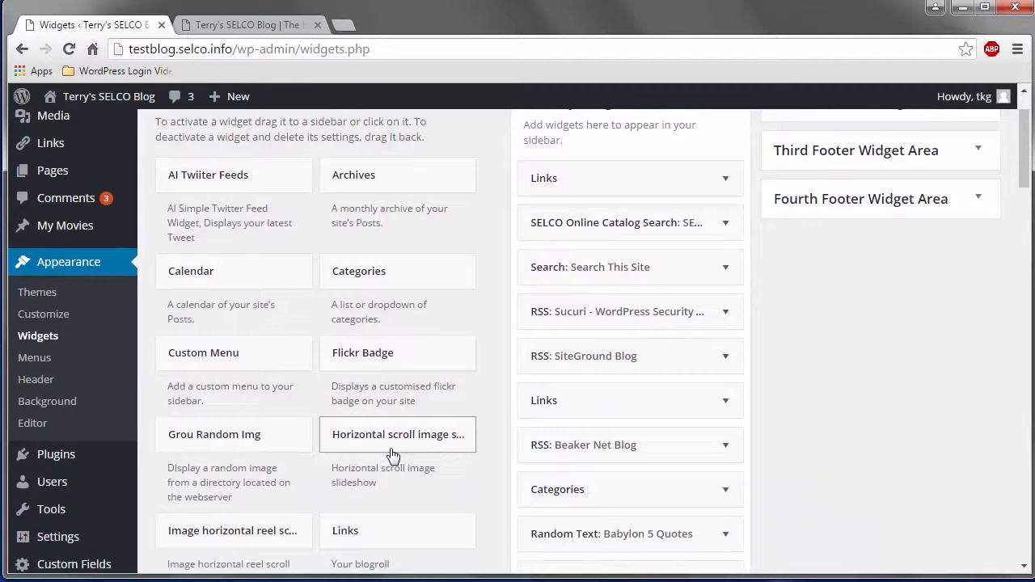
{"action": "left_click", "coordinate": [381, 534]}
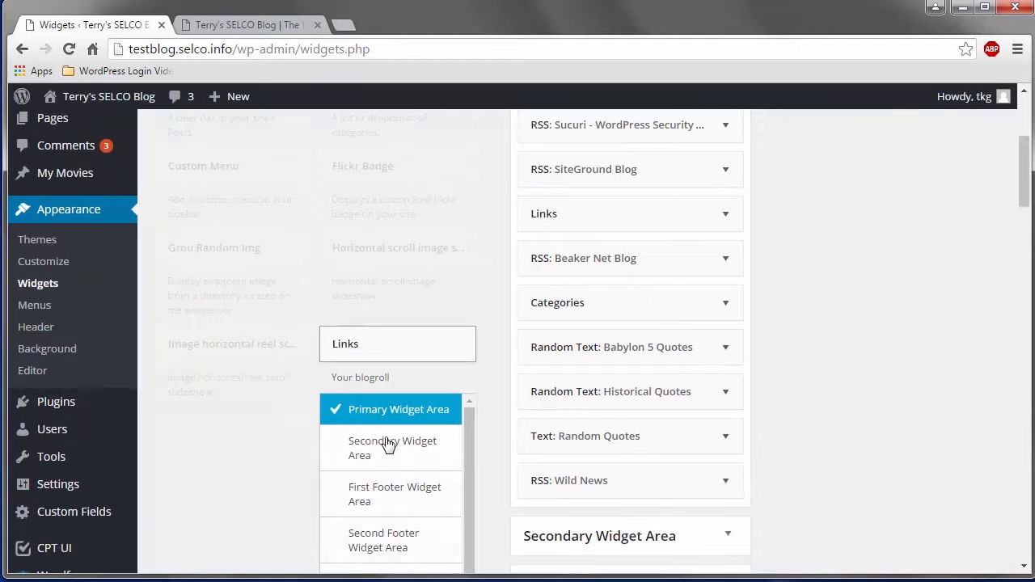
{"action": "scroll", "coordinate": [389, 443], "scroll_direction": "down", "scroll_amount": 1}
{"action": "scroll", "coordinate": [389, 441], "scroll_direction": "up", "scroll_amount": 1}
{"action": "scroll", "coordinate": [389, 548], "scroll_direction": "down", "scroll_amount": 5}
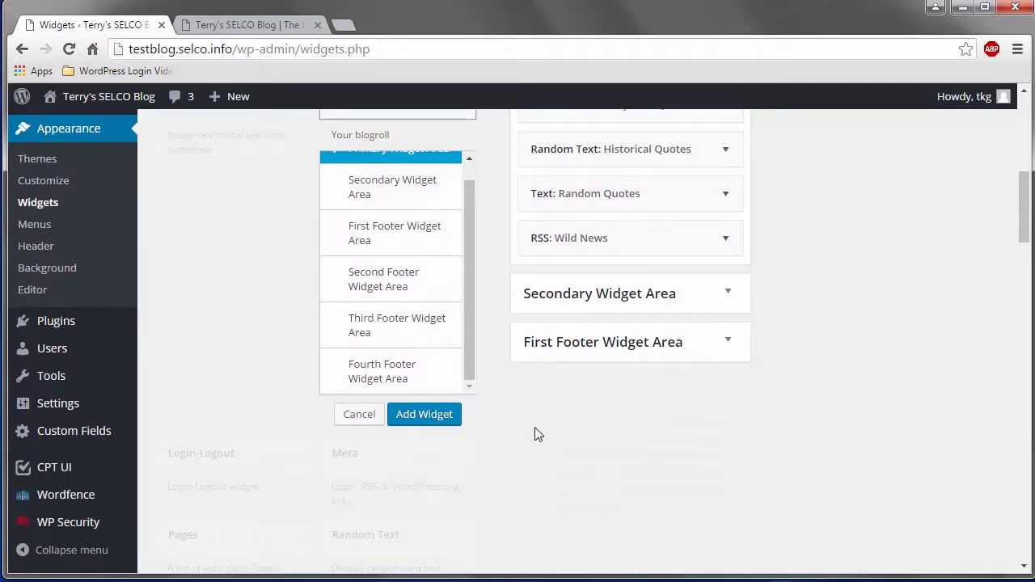
{"action": "left_click", "coordinate": [343, 415]}
{"action": "scroll", "coordinate": [429, 447], "scroll_direction": "up", "scroll_amount": 3}
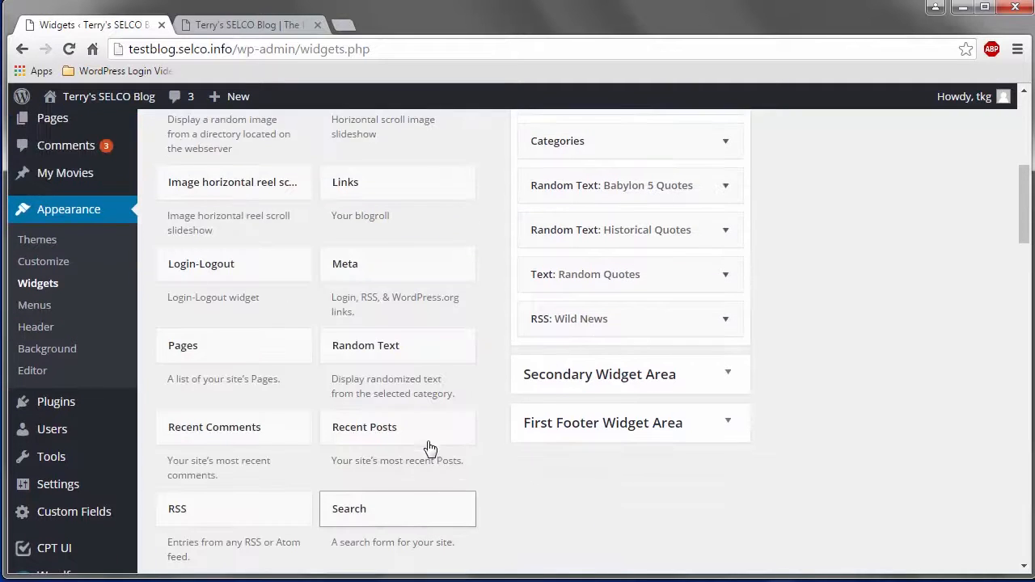
{"action": "scroll", "coordinate": [420, 435], "scroll_direction": "up", "scroll_amount": 5}
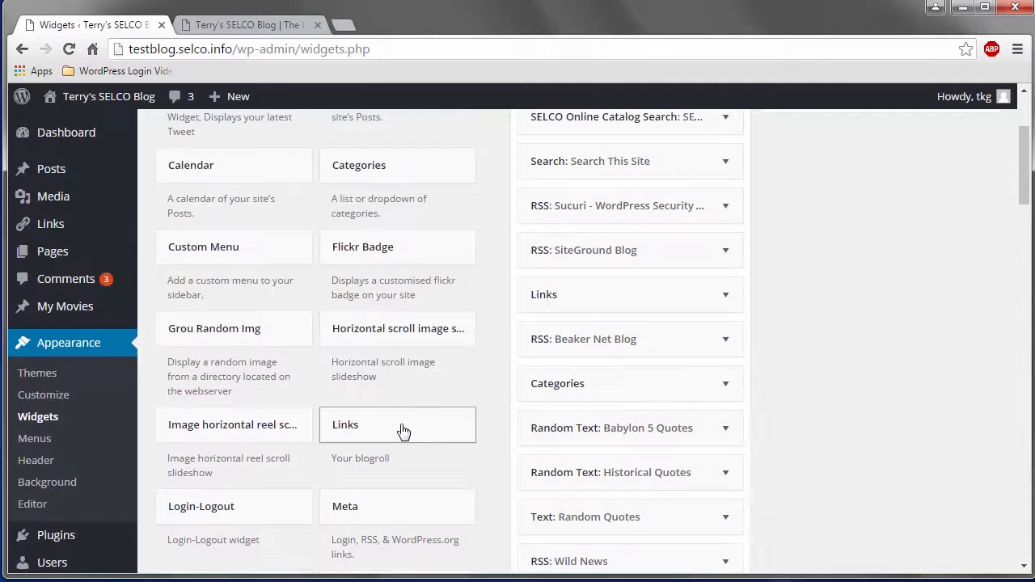
{"action": "mouse_move", "coordinate": [402, 429]}
{"action": "left_mouse_down"}
{"action": "mouse_move", "coordinate": [558, 365]}
{"action": "mouse_move", "coordinate": [643, 300]}
{"action": "mouse_move", "coordinate": [609, 381]}
{"action": "mouse_move", "coordinate": [601, 448]}
{"action": "mouse_move", "coordinate": [596, 370]}
{"action": "mouse_move", "coordinate": [364, 424]}
{"action": "mouse_move", "coordinate": [396, 432]}
{"action": "left_mouse_up"}
{"action": "scroll", "coordinate": [395, 432], "scroll_direction": "up", "scroll_amount": 4}
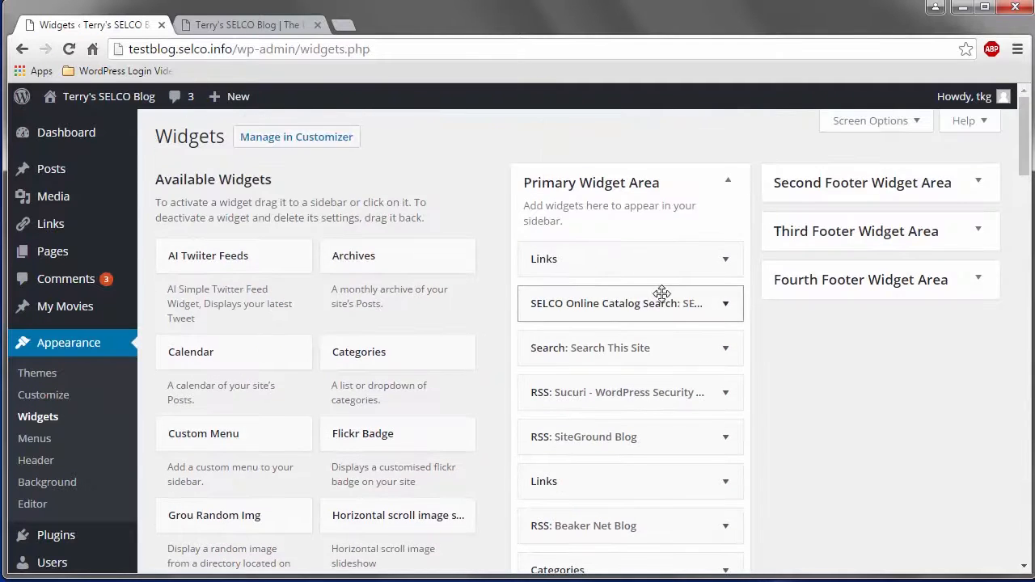
Expand the first Links widget in the Primary Widget Area and view its link category and sort order choices without changing them.
{"action": "left_click", "coordinate": [727, 261]}
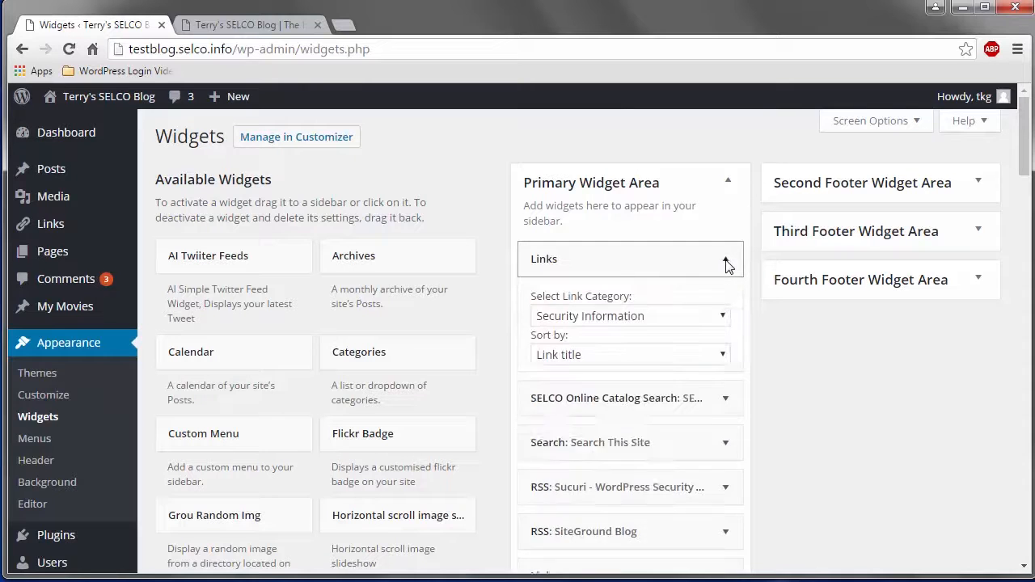
{"action": "left_click", "coordinate": [723, 317]}
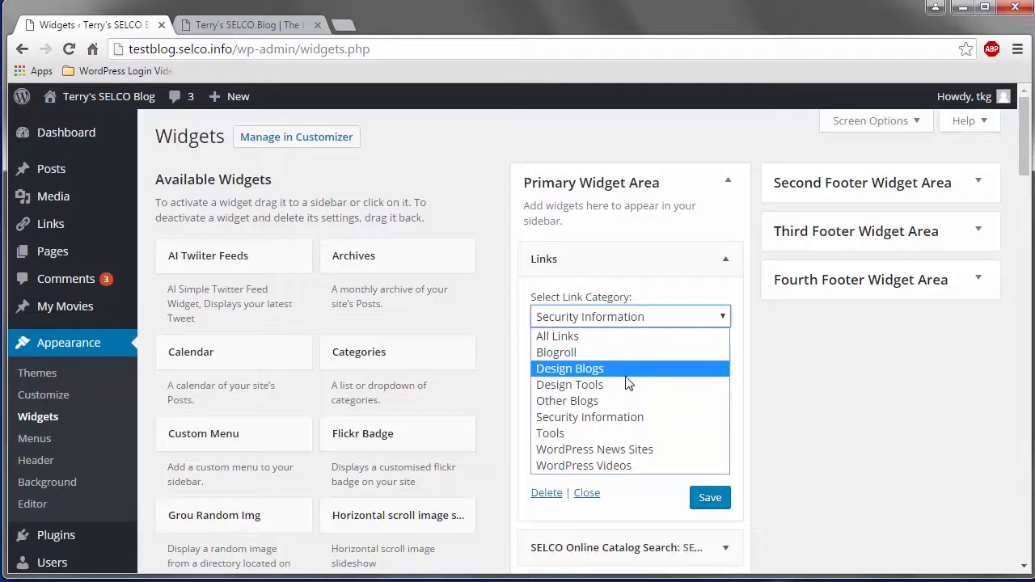
{"action": "left_click", "coordinate": [794, 381]}
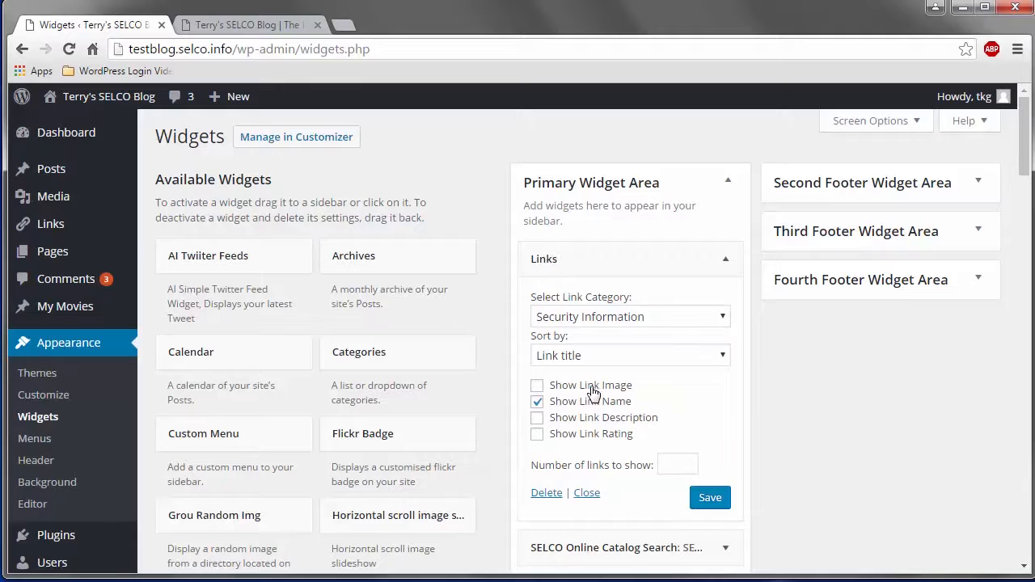
{"action": "left_click", "coordinate": [606, 363]}
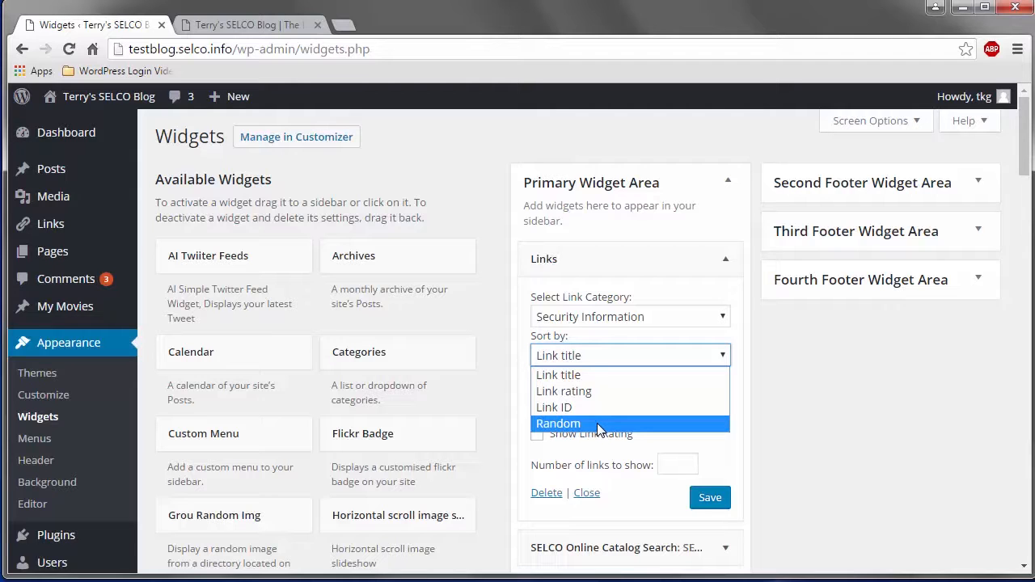
{"action": "left_click", "coordinate": [799, 375]}
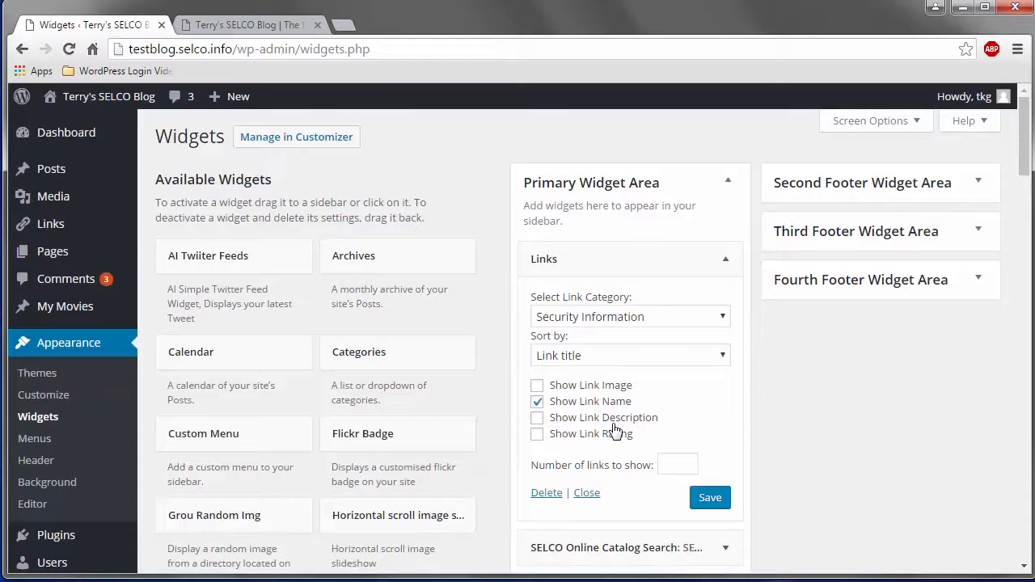
Set the Links widget to show link image, name, description and rating, limit it to 5 links, and save it.
{"action": "left_click", "coordinate": [537, 401]}
{"action": "left_click", "coordinate": [538, 387]}
{"action": "left_click", "coordinate": [538, 401]}
{"action": "left_click", "coordinate": [538, 420]}
{"action": "left_click", "coordinate": [538, 435]}
{"action": "left_click", "coordinate": [681, 465]}
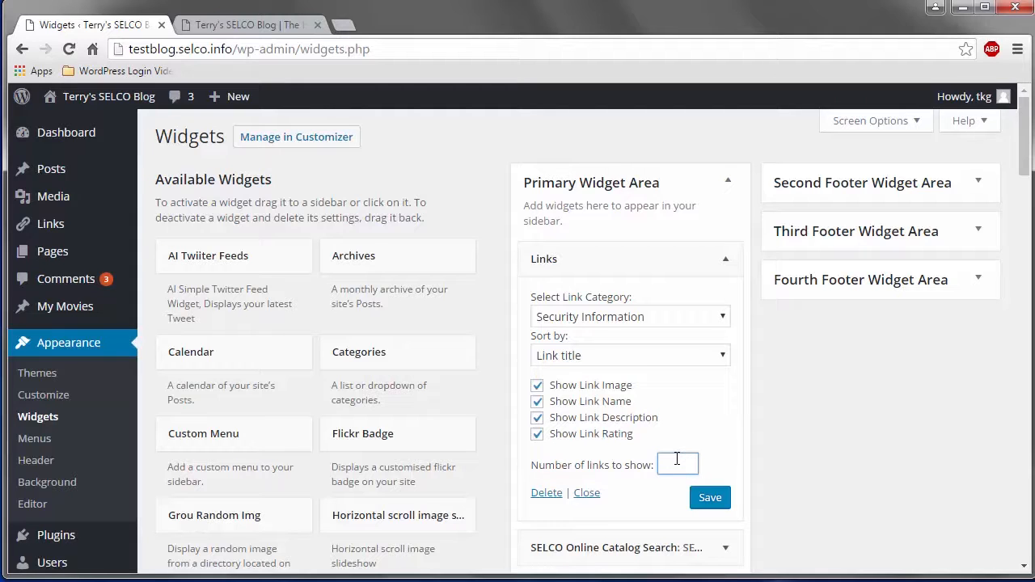
{"action": "type", "text": "5"}
{"action": "left_click", "coordinate": [710, 498]}
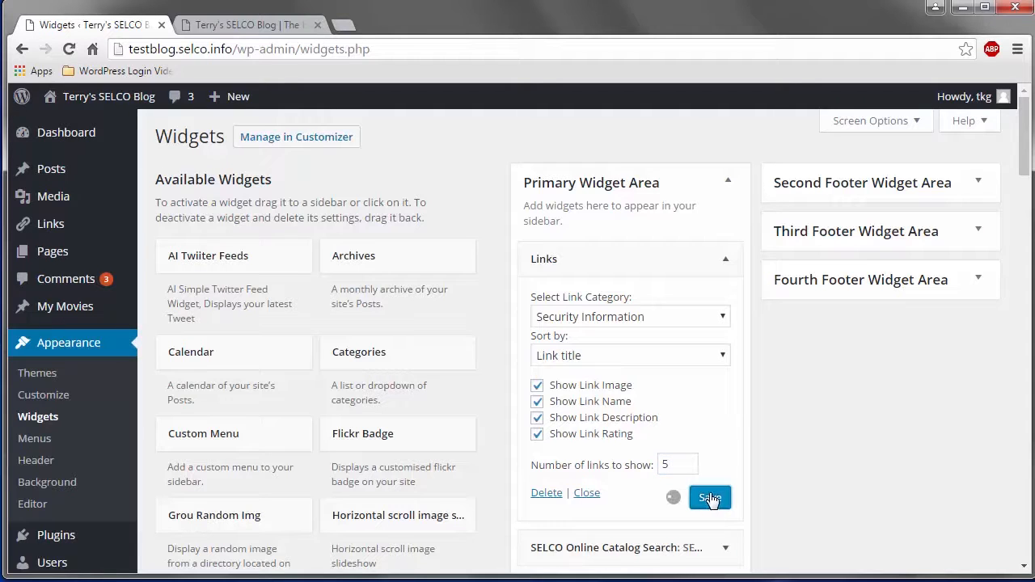
Reload the blog's front page, examine the Security Information links in the sidebar, and return to the Widgets page.
{"action": "left_click", "coordinate": [250, 27]}
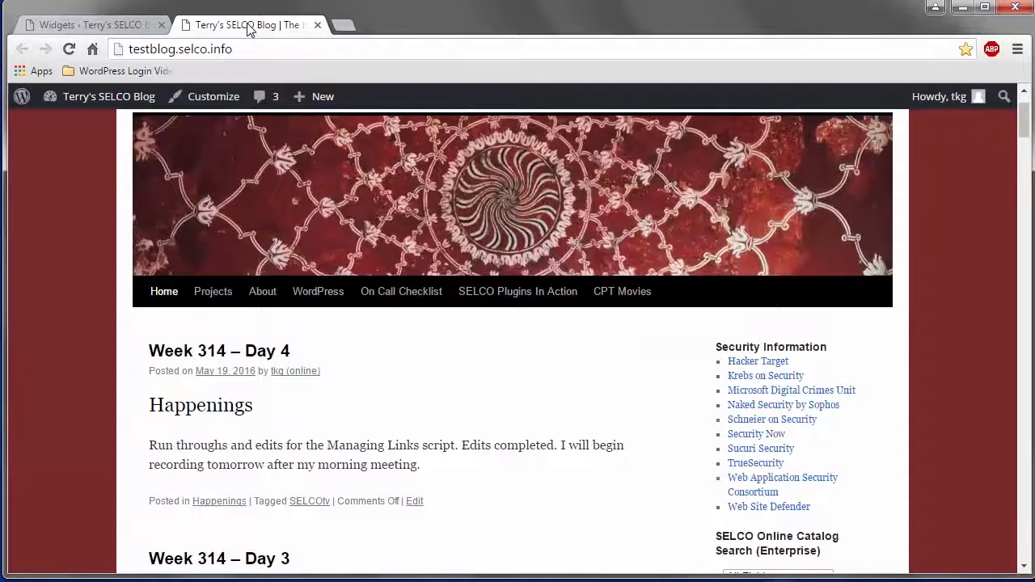
{"action": "left_click", "coordinate": [69, 48]}
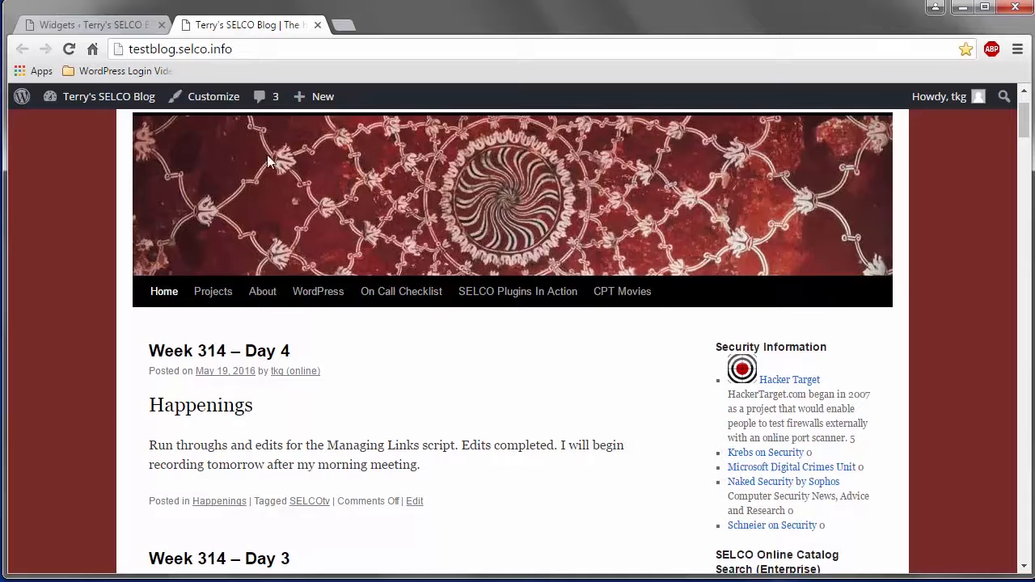
{"action": "left_click", "coordinate": [89, 28]}
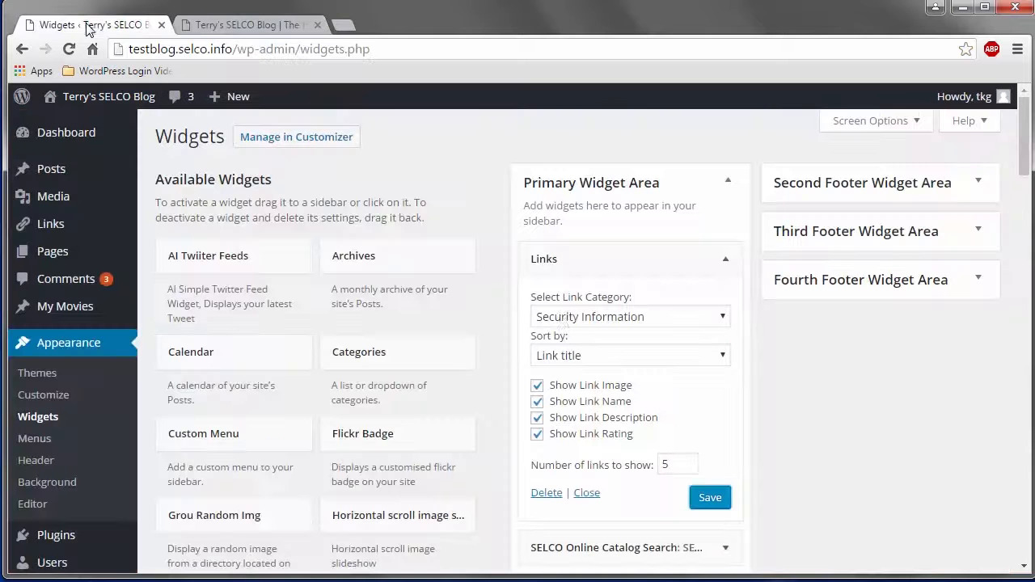
Turn off the link image, link description and link rating in the first Links widget, keeping the link name shown.
{"action": "left_click", "coordinate": [537, 386]}
{"action": "left_click", "coordinate": [537, 417]}
{"action": "left_click", "coordinate": [537, 433]}
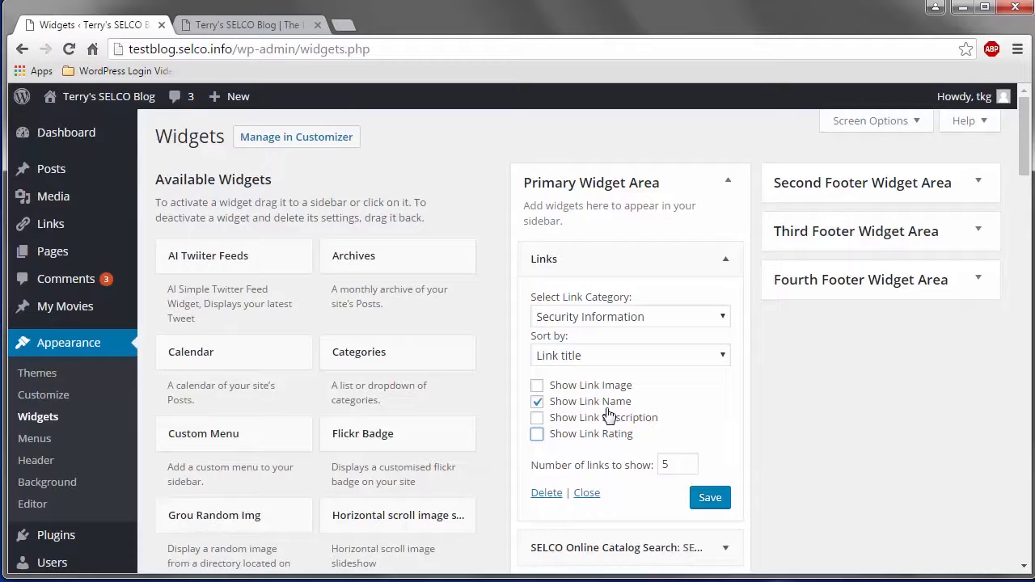
Clear the number of links to show in the first Links widget and save the widget.
{"action": "double_click", "coordinate": [678, 464]}
{"action": "type", "text": "10"}
{"action": "left_click", "coordinate": [707, 421]}
{"action": "double_click", "coordinate": [678, 464]}
{"action": "key", "text": "BackSpace"}
{"action": "left_click", "coordinate": [719, 501]}
{"action": "left_click", "coordinate": [718, 502]}
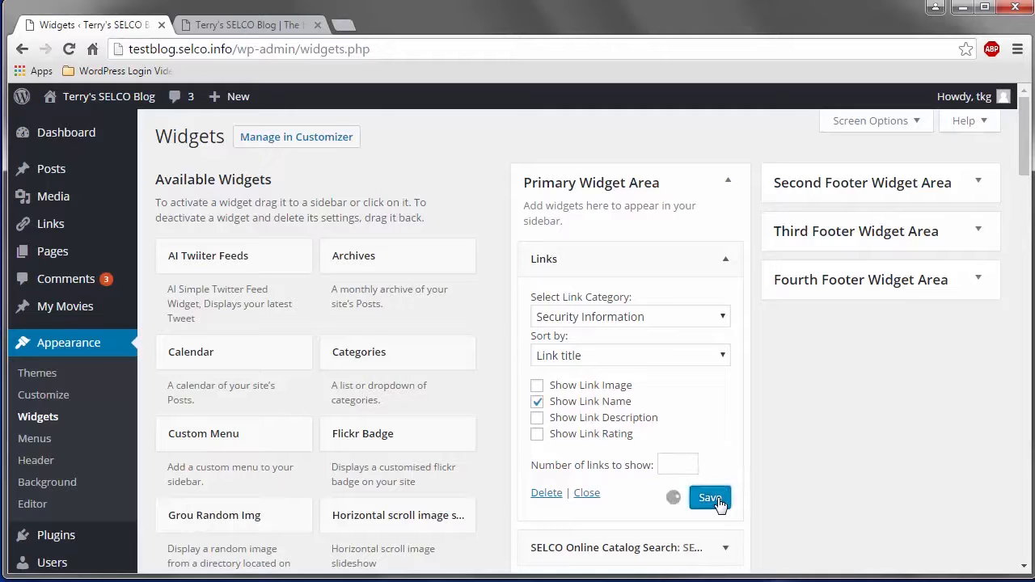
{"action": "left_click", "coordinate": [717, 500]}
Reload the blog's front page and check how the sidebar's Security Information links are displayed.
{"action": "left_click", "coordinate": [225, 26]}
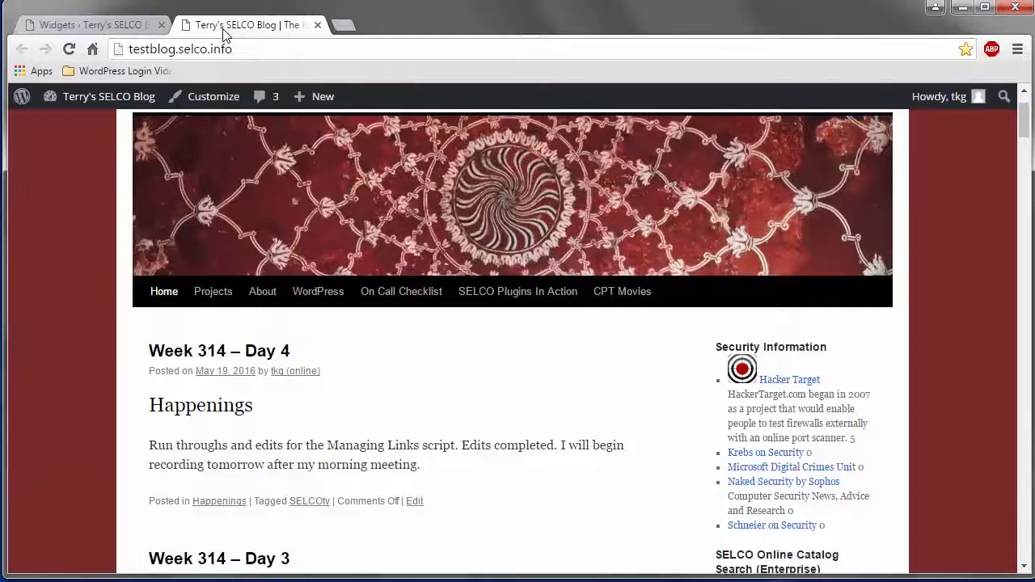
{"action": "left_click", "coordinate": [70, 48]}
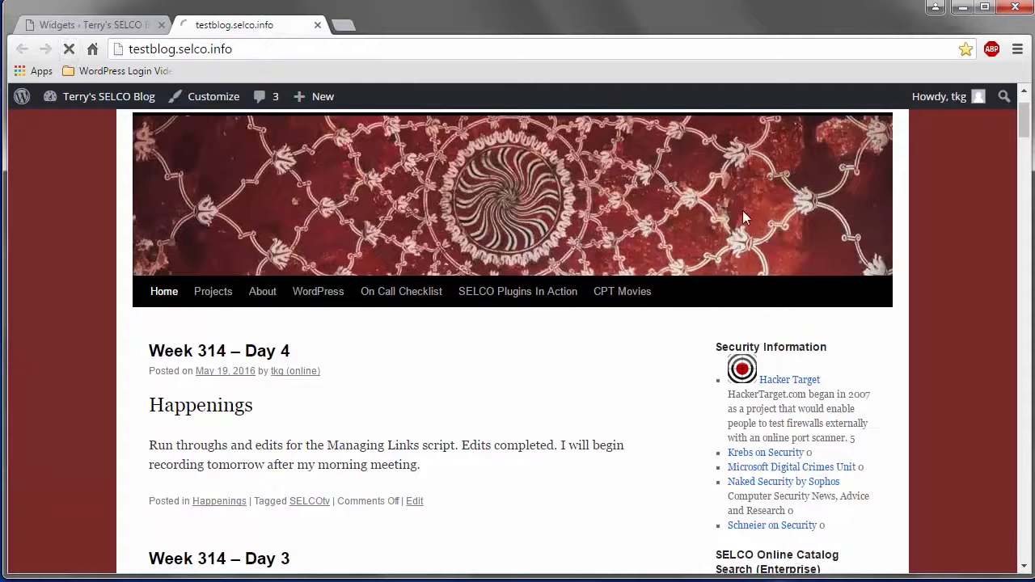
{"action": "scroll", "coordinate": [944, 293], "scroll_direction": "down", "scroll_amount": 2}
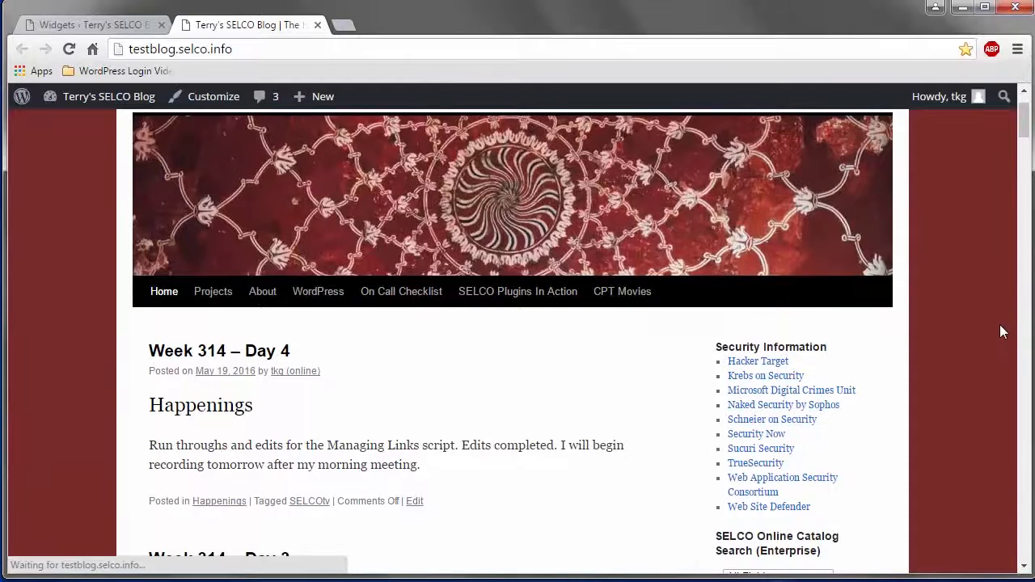